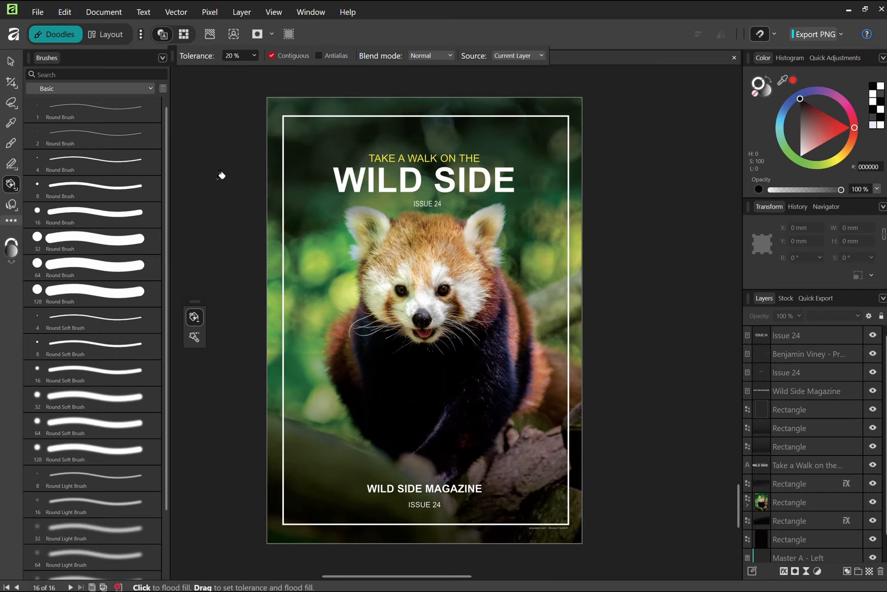
Set up a new custom studio named "My studio" with cloning set to None
click(141, 34)
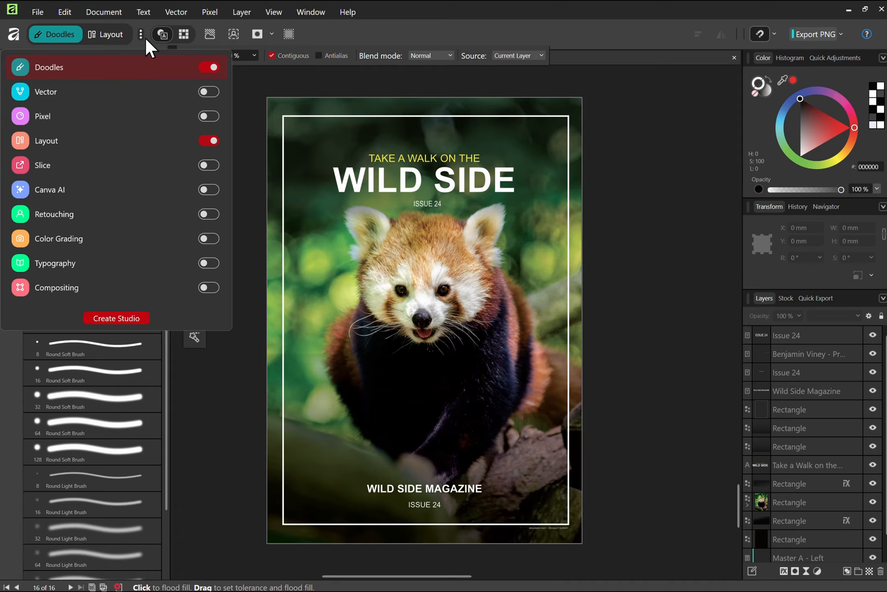
click(127, 318)
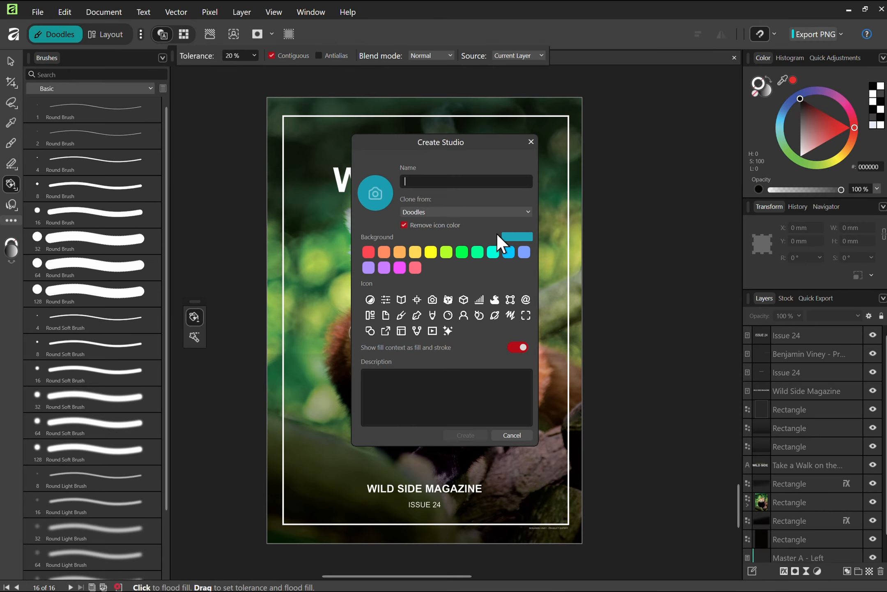
text(My studio)
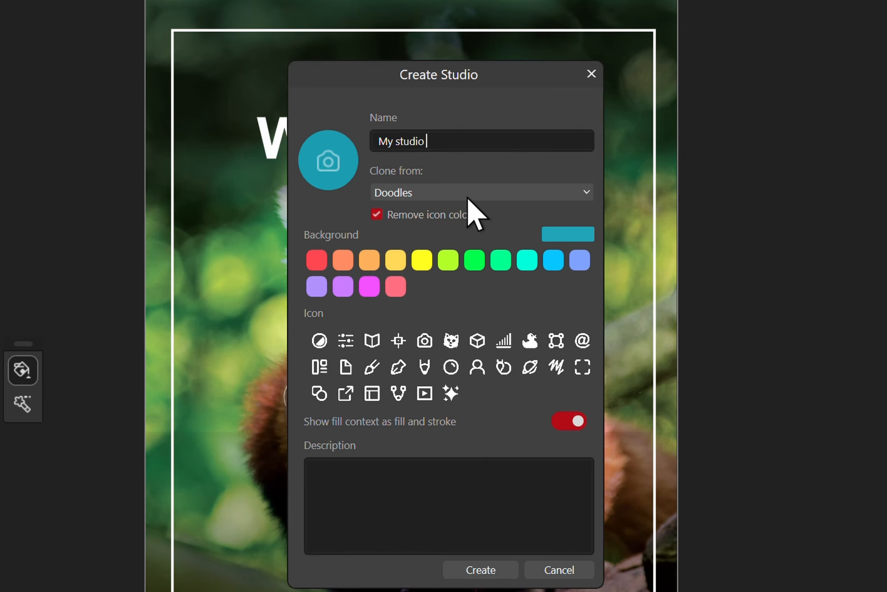
click(420, 196)
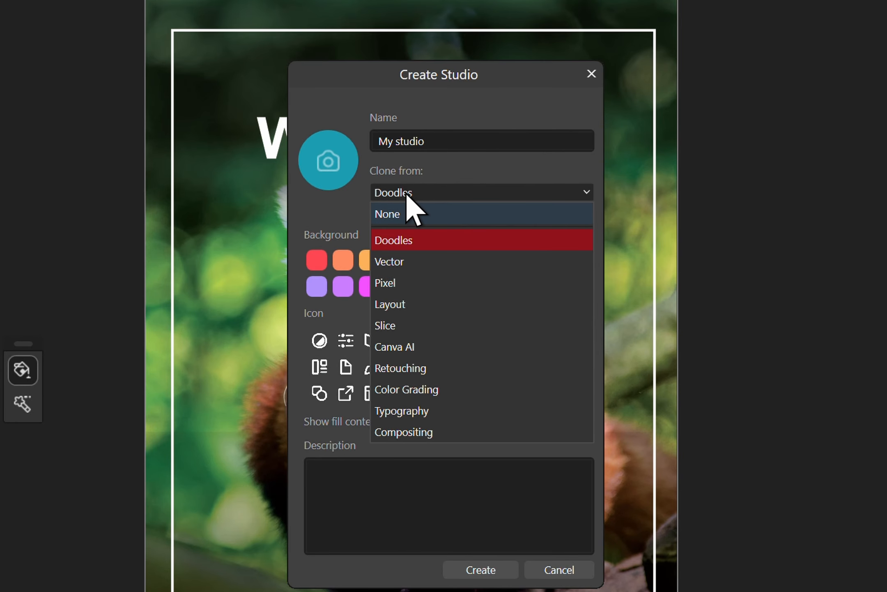
click(448, 283)
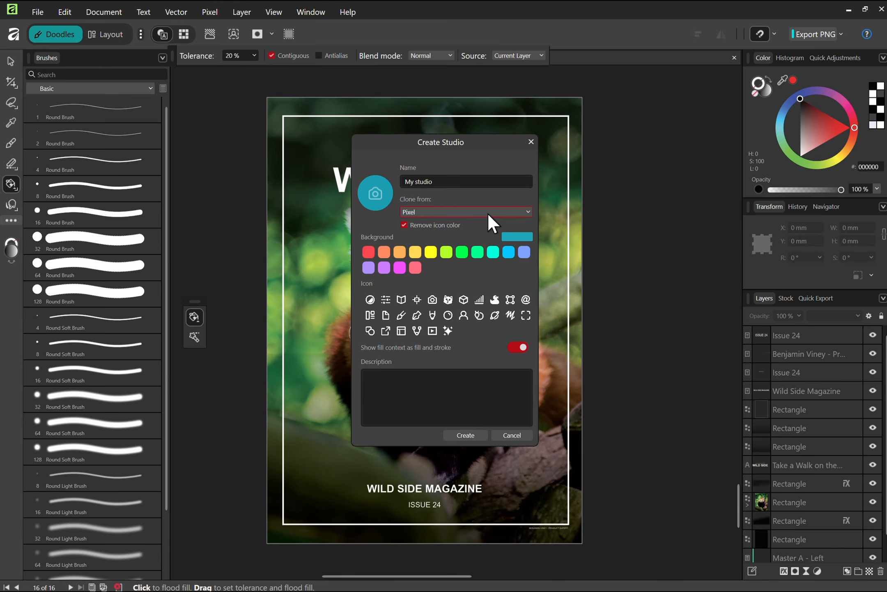
click(488, 213)
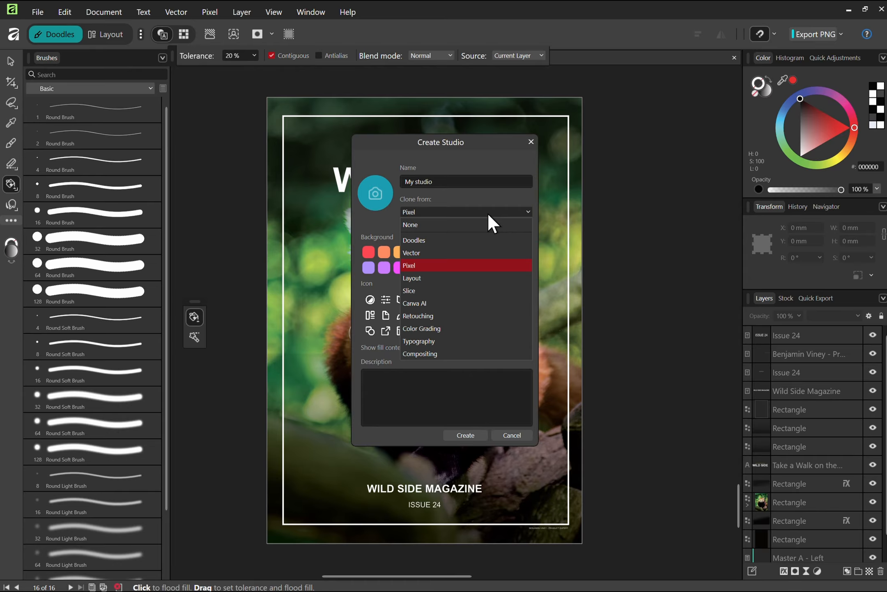
click(485, 222)
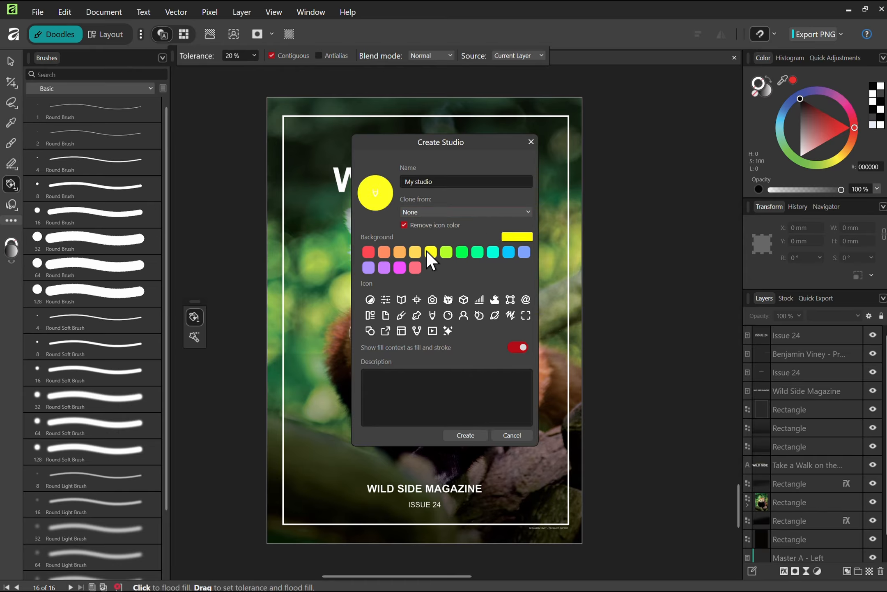
Give the studio an orange background, a pencil-tip icon and the description "For drawing", and create it
click(386, 252)
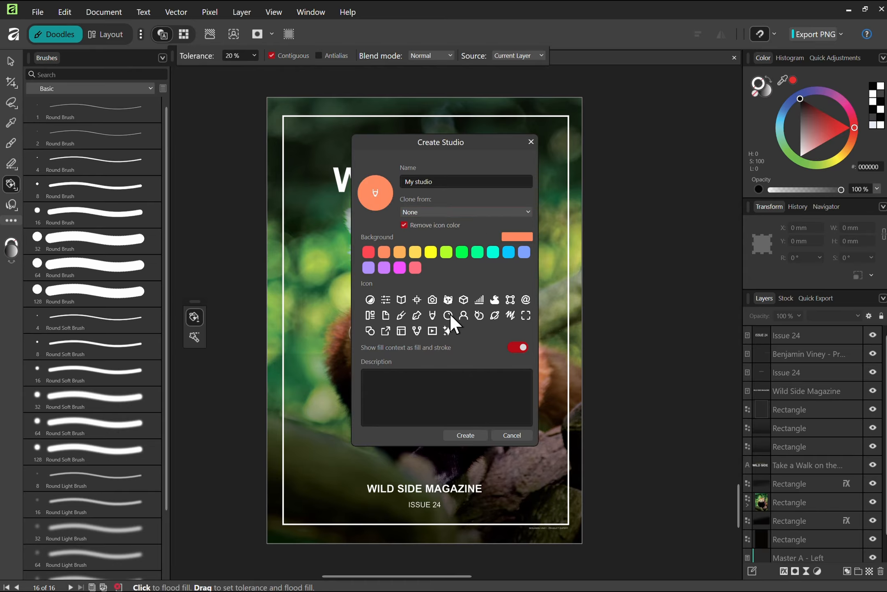
click(426, 398)
text(For drawing)
click(461, 433)
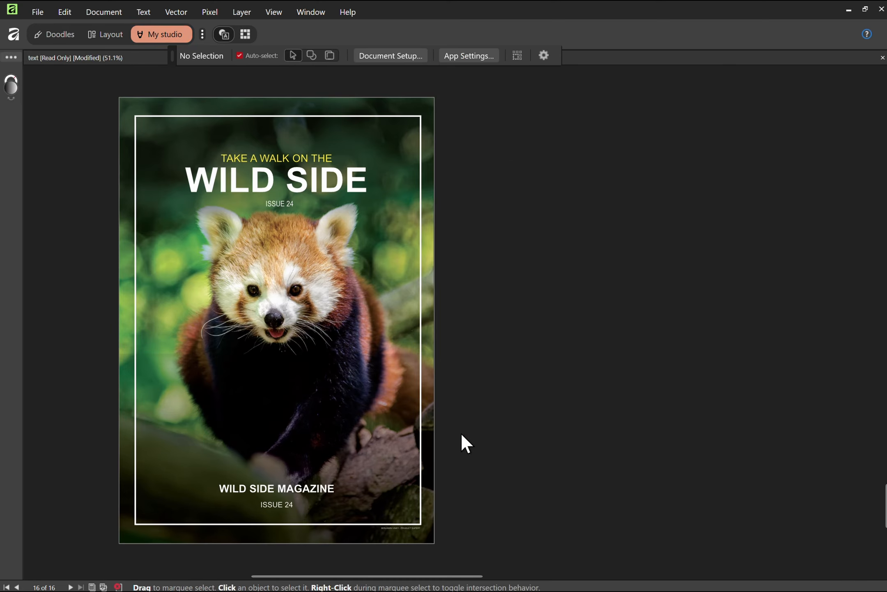
Open the new studio's tool customisation and add the Color Picker Tool to its tool strip
click(8, 57)
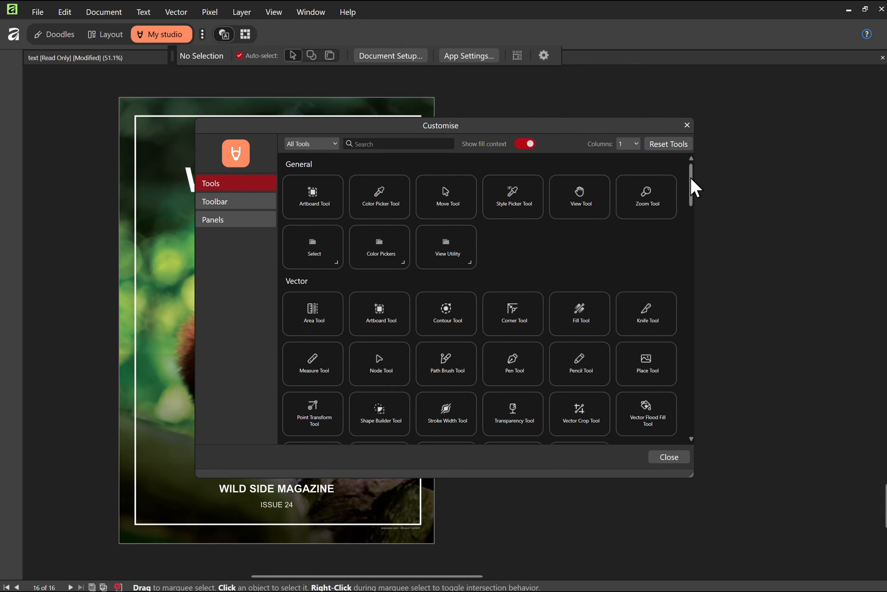
mouse_move(691, 185)
mouse_down()
mouse_move(693, 204)
mouse_move(689, 170)
mouse_up()
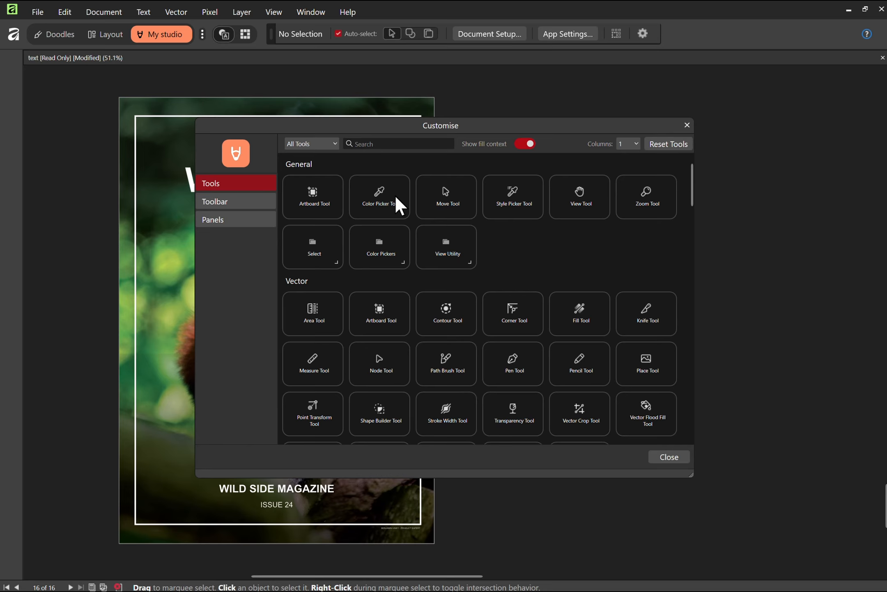
drag(395, 194, 15, 77)
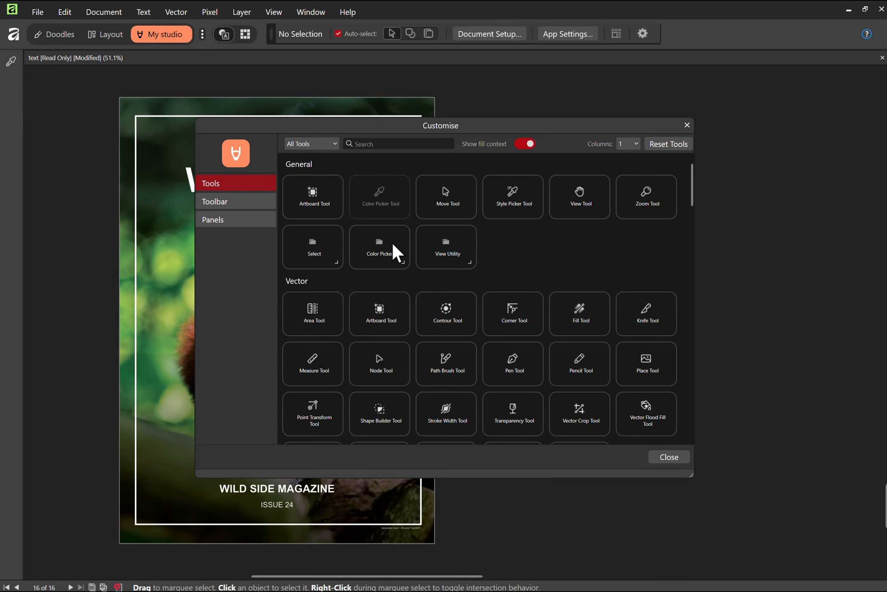
Search the available tools for "brush", browse the matches and clear the search
click(393, 143)
text(brush)
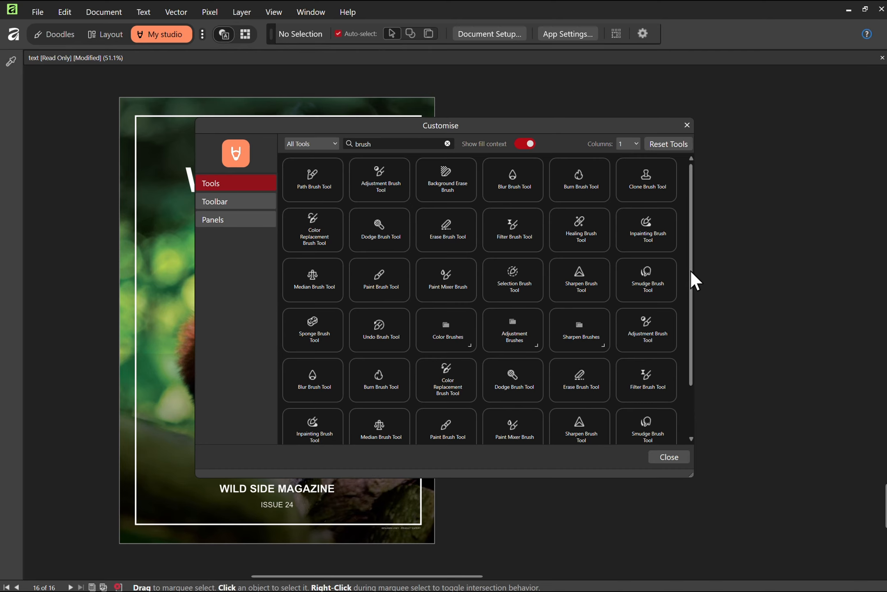
drag(690, 269, 669, 227)
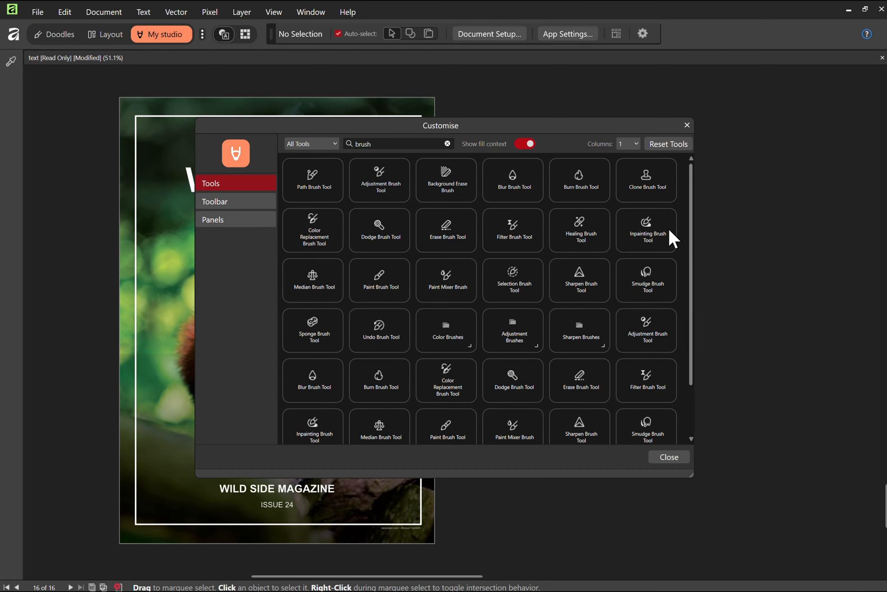
click(447, 143)
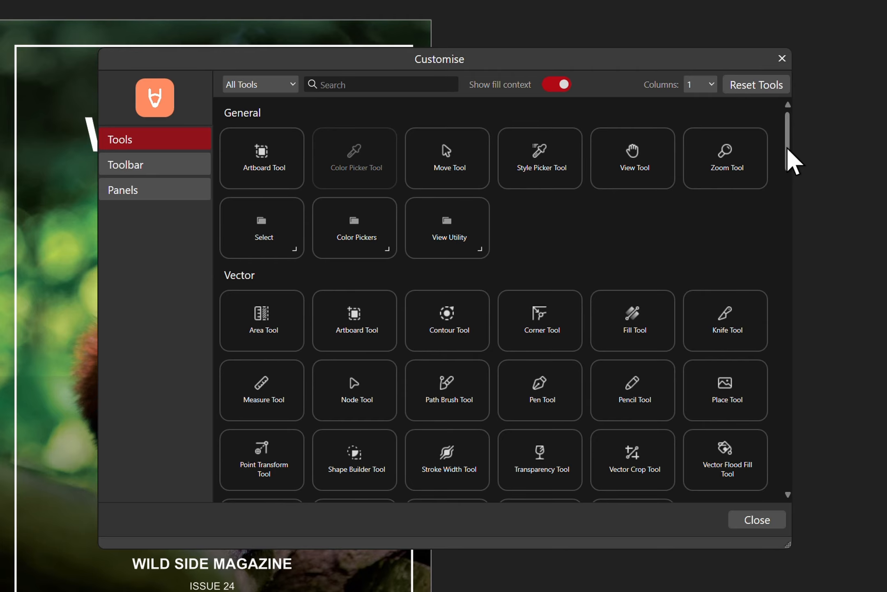
Add the Erase Brush Tool and the Paint Brush Tool from the Painting category below the Color Picker Tool
mouse_move(786, 147)
mouse_down()
mouse_move(777, 302)
mouse_move(784, 378)
mouse_up()
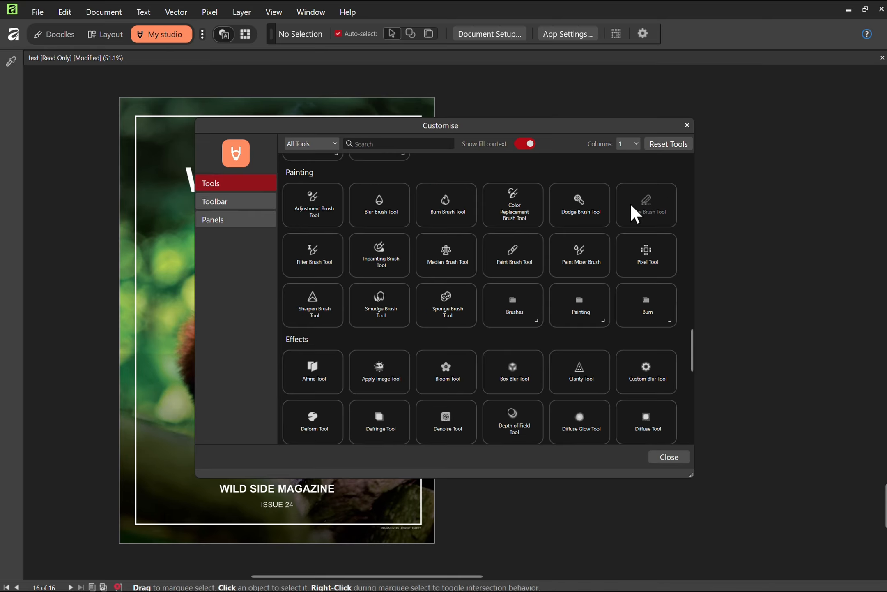
mouse_move(630, 204)
mouse_down()
mouse_move(44, 97)
mouse_move(5, 79)
mouse_up()
drag(14, 102, 14, 105)
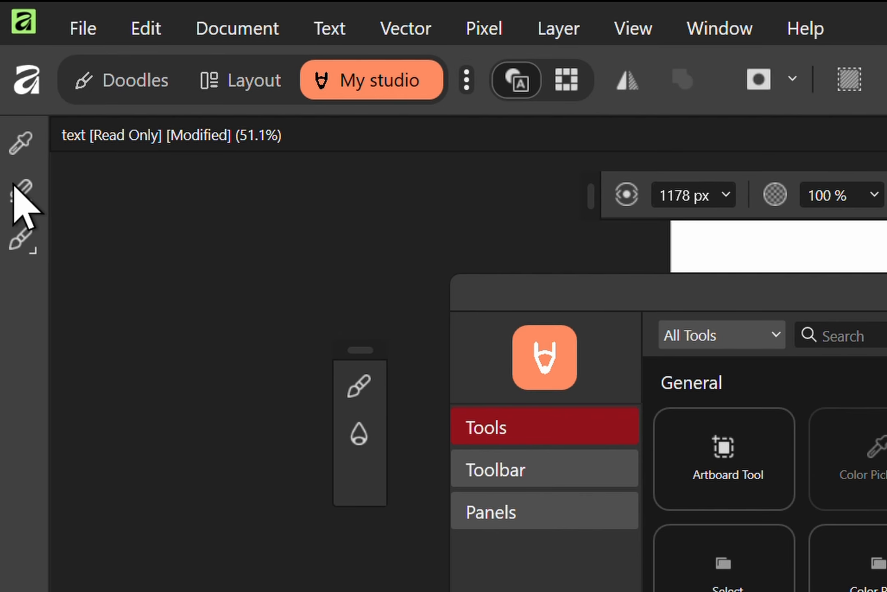
drag(22, 196, 142, 206)
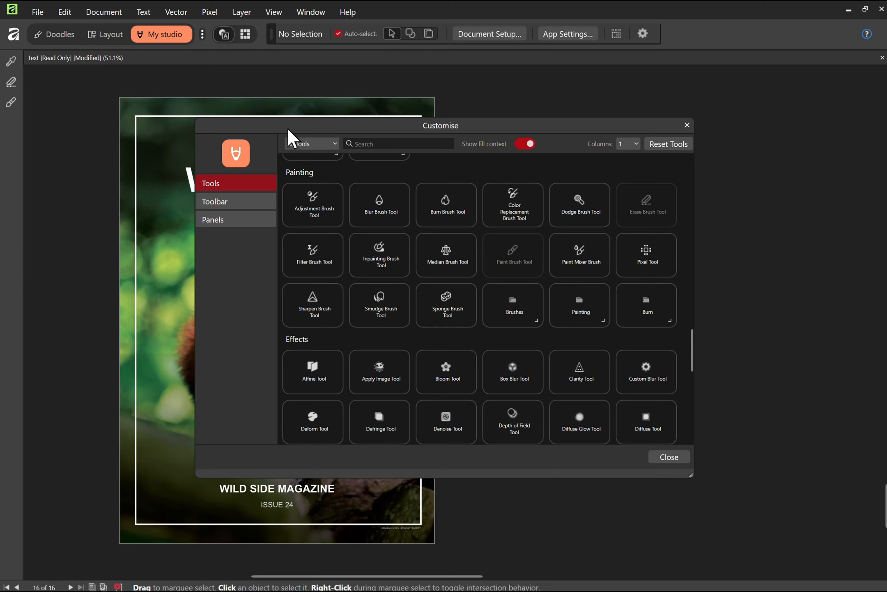
drag(284, 121, 366, 103)
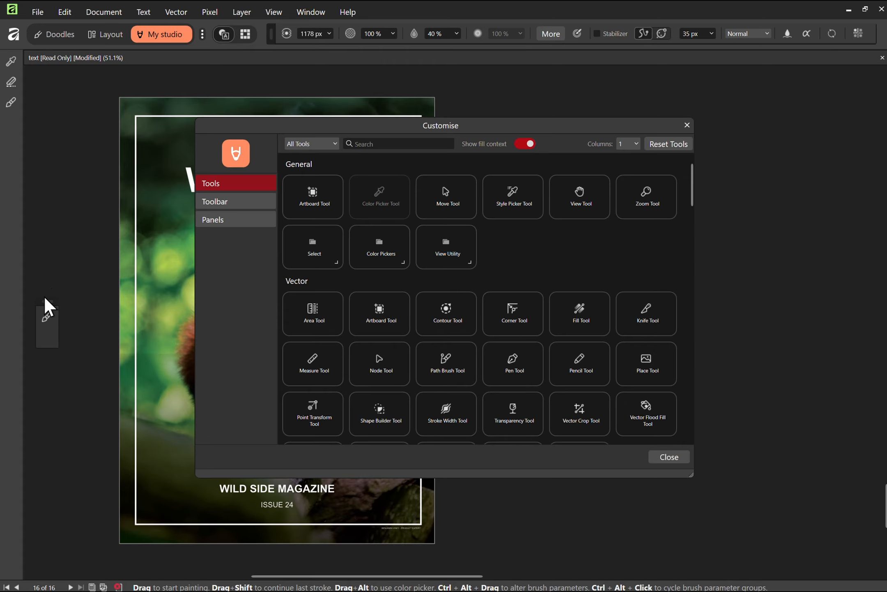
Add the Blur Brush Tool to the Paint Brush Tool's floating group strip and close the customisation dialog
mouse_move(44, 304)
mouse_down()
mouse_move(24, 252)
mouse_move(53, 260)
mouse_up()
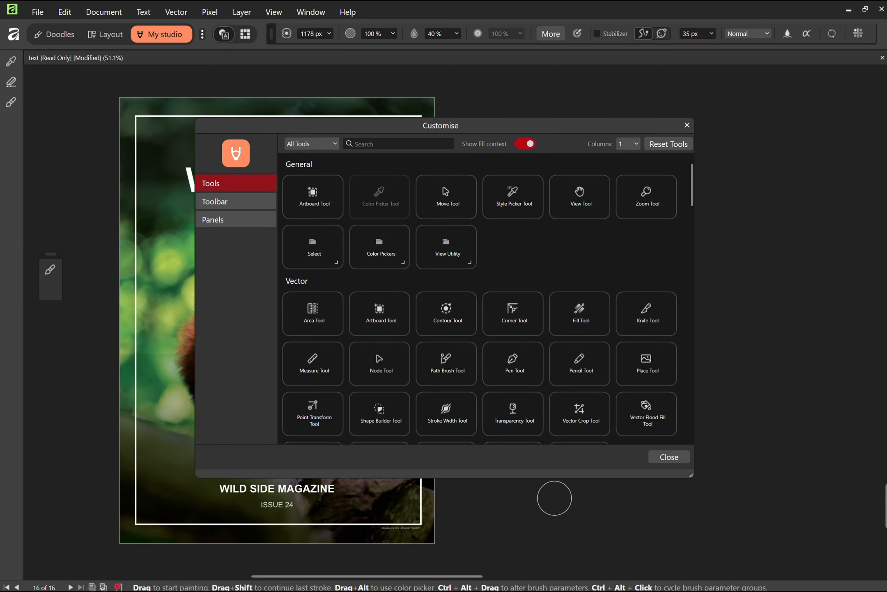
click(668, 456)
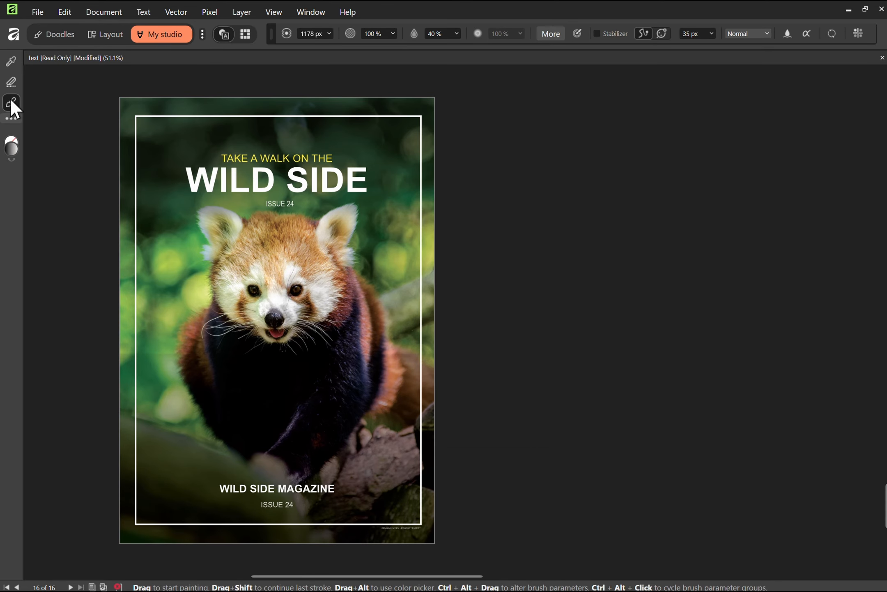
click(12, 118)
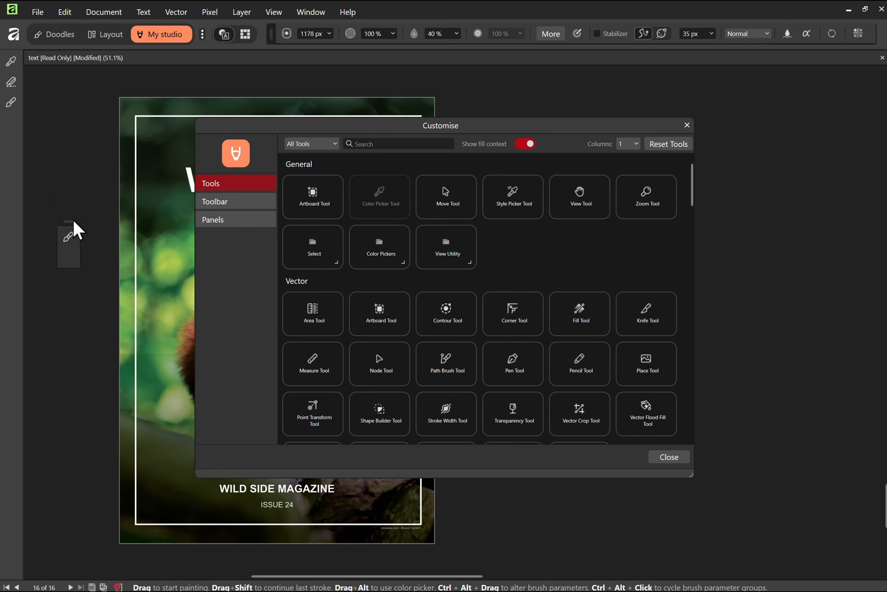
drag(59, 175, 70, 198)
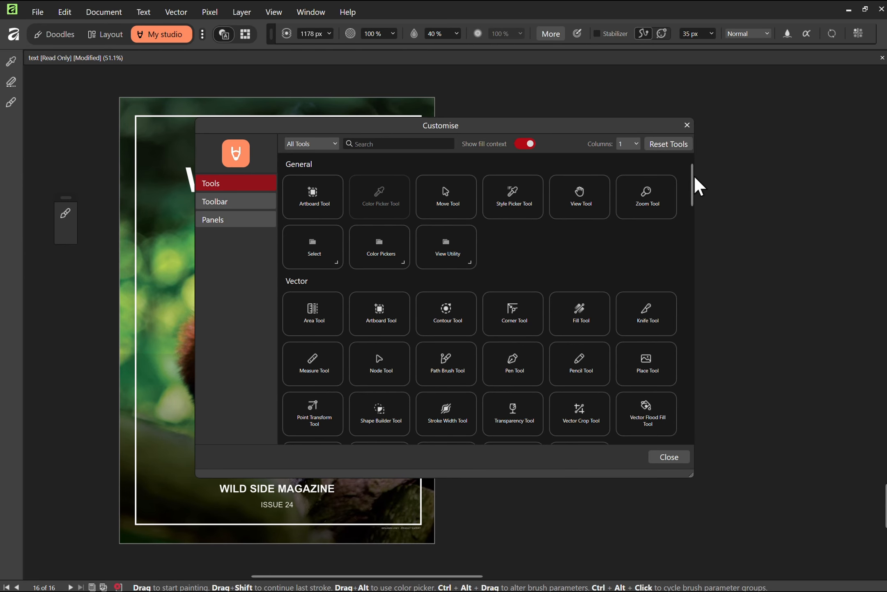
mouse_move(690, 194)
mouse_down()
mouse_move(667, 324)
mouse_move(667, 397)
mouse_move(664, 331)
mouse_up()
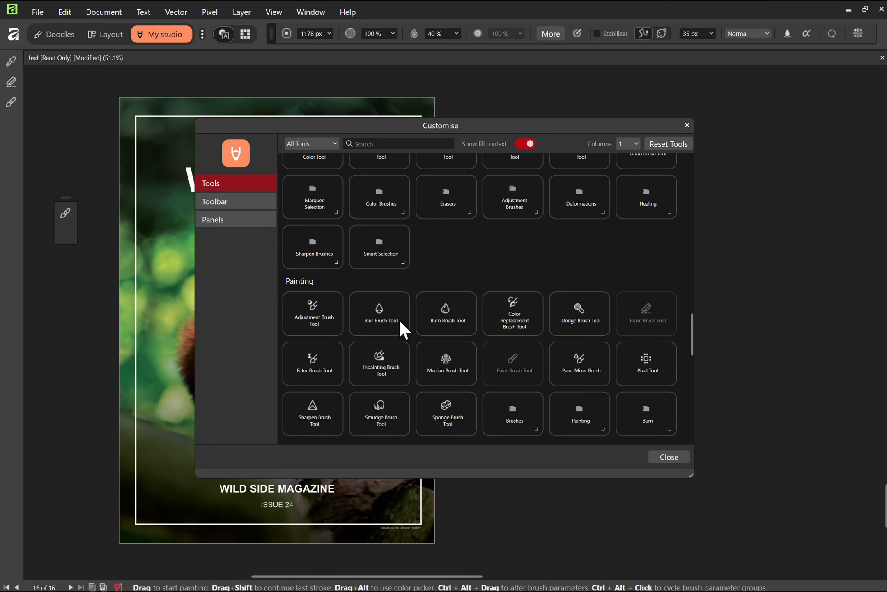
mouse_move(402, 326)
mouse_down()
mouse_move(275, 301)
mouse_move(68, 238)
mouse_up()
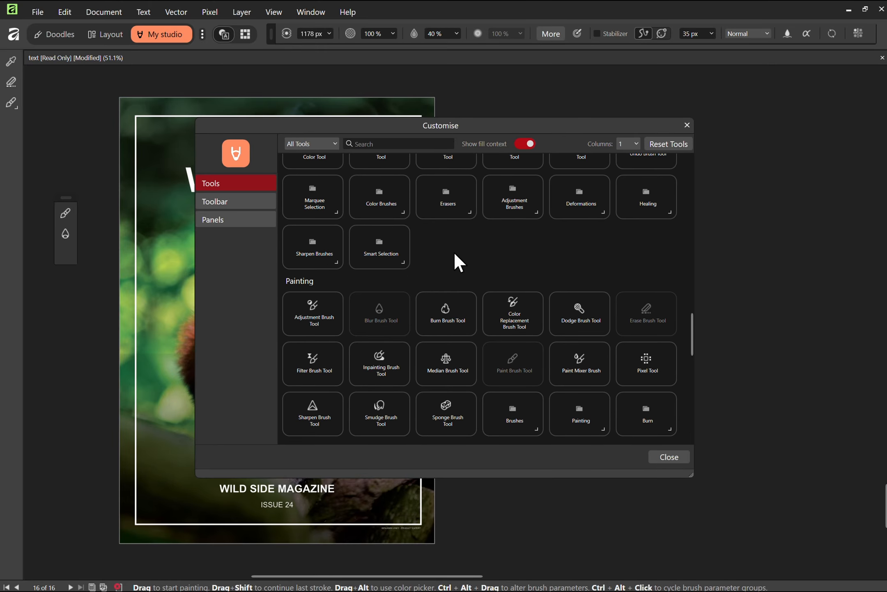
click(684, 127)
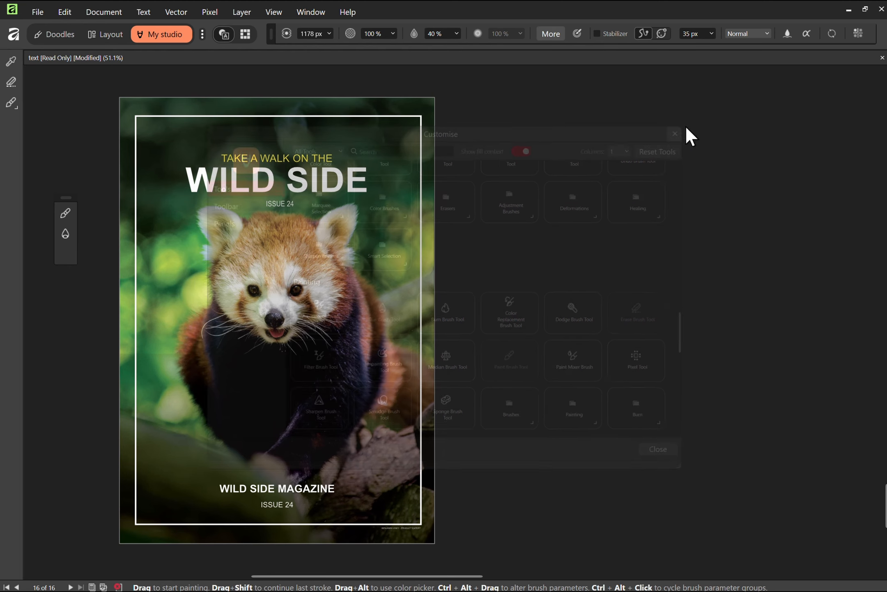
Test the tool group by switching between Blur Brush and Paint Brush, ending on Paint Brush, and move its floating strip nearer the tools
click(12, 102)
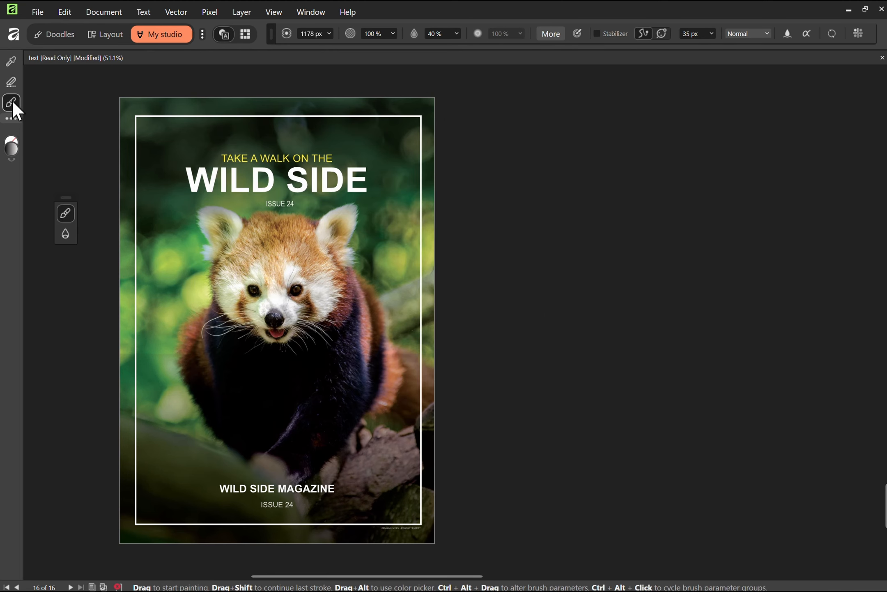
click(58, 115)
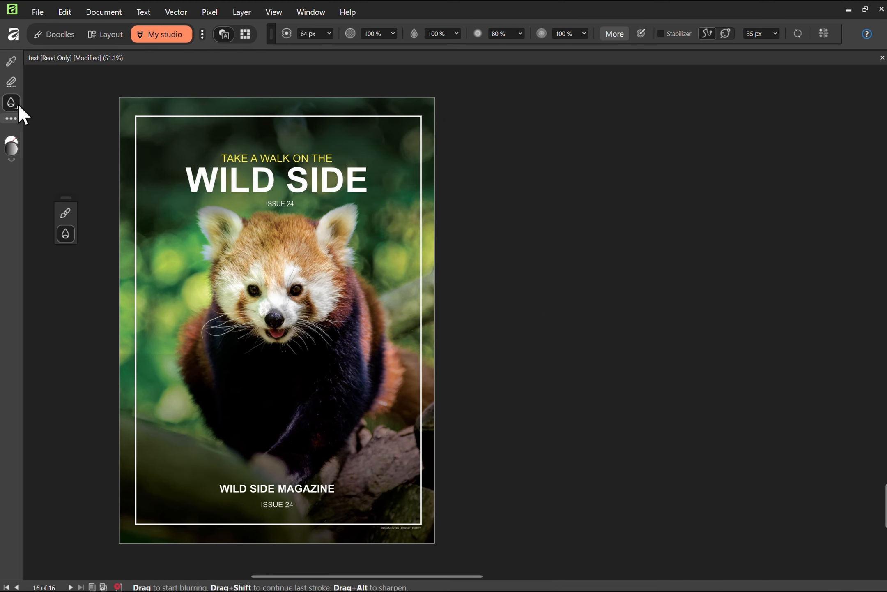
click(12, 101)
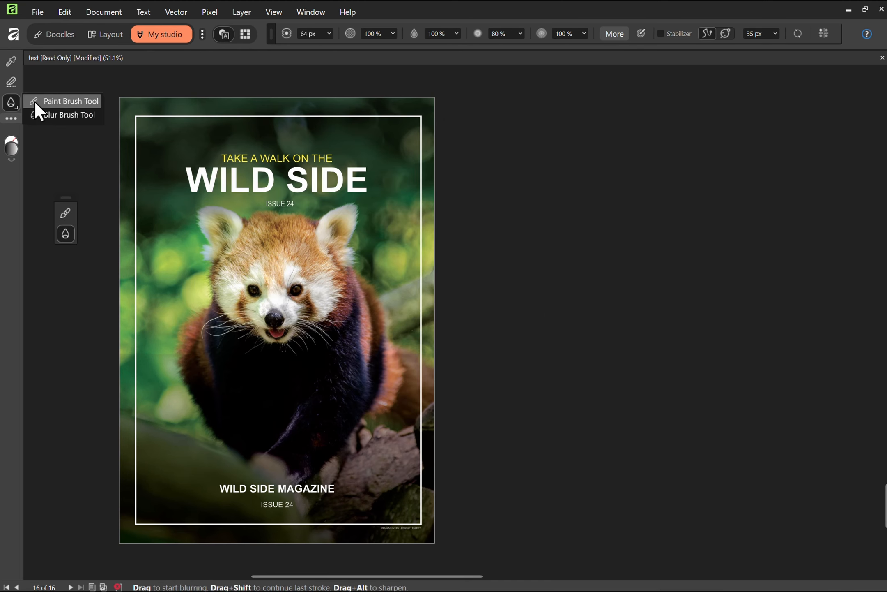
click(77, 104)
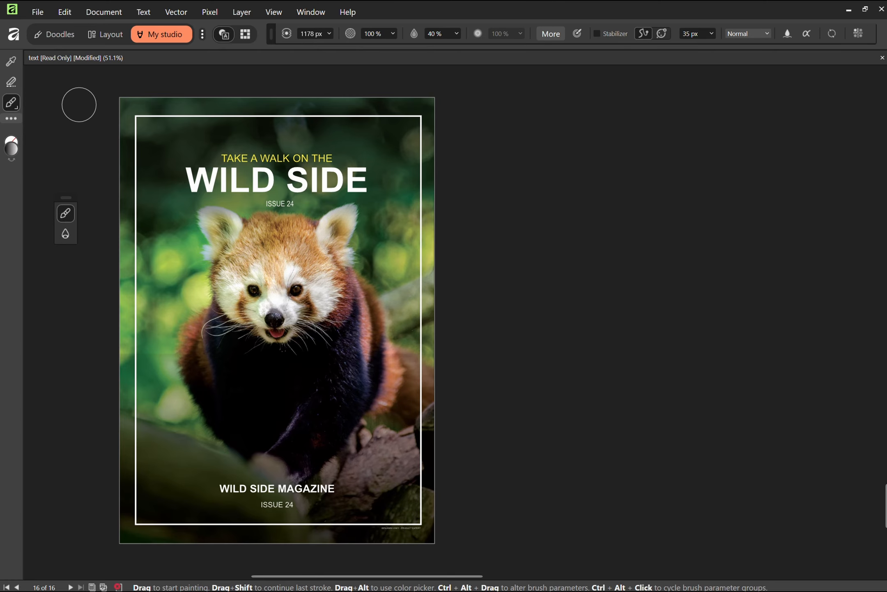
click(65, 234)
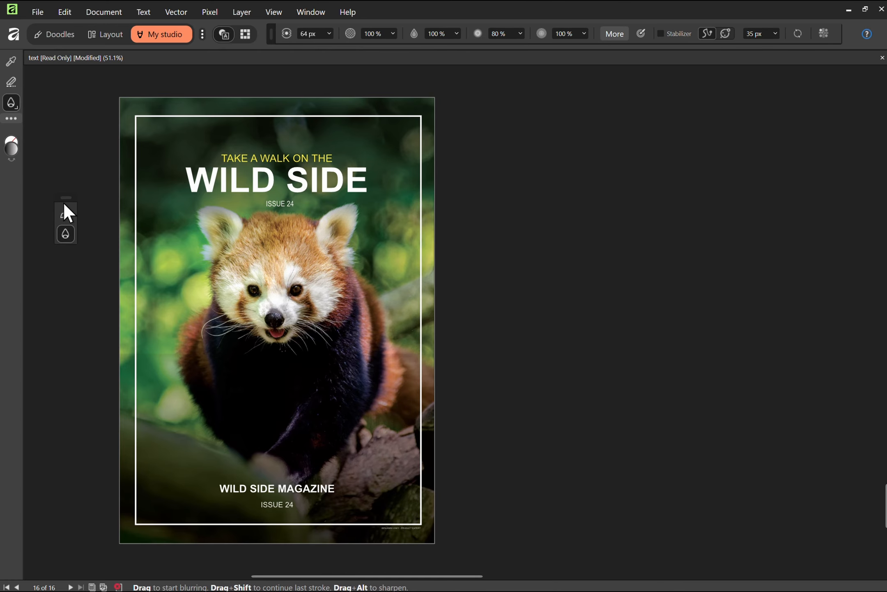
click(66, 212)
mouse_move(65, 197)
mouse_down()
mouse_move(717, 227)
mouse_move(266, 278)
mouse_move(55, 203)
mouse_move(53, 139)
mouse_up()
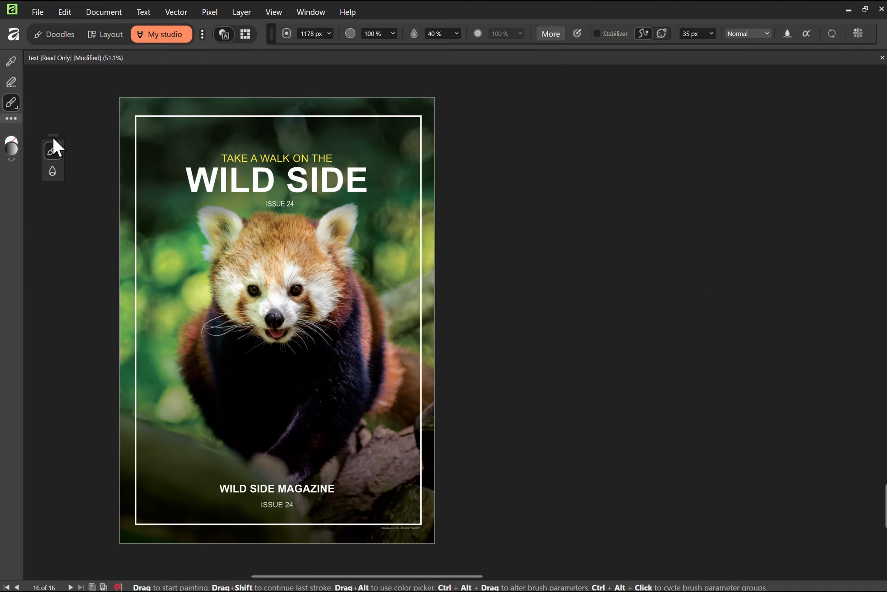
Detach the context bar so it floats beneath the toolbar, then search the toolbar items for "flip" and add Flip Horizontal
click(16, 119)
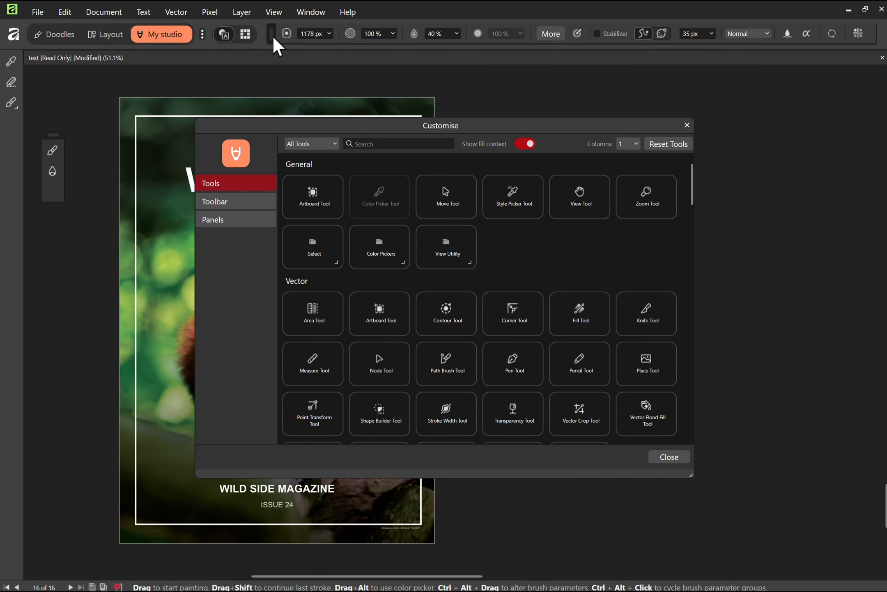
drag(272, 34, 256, 83)
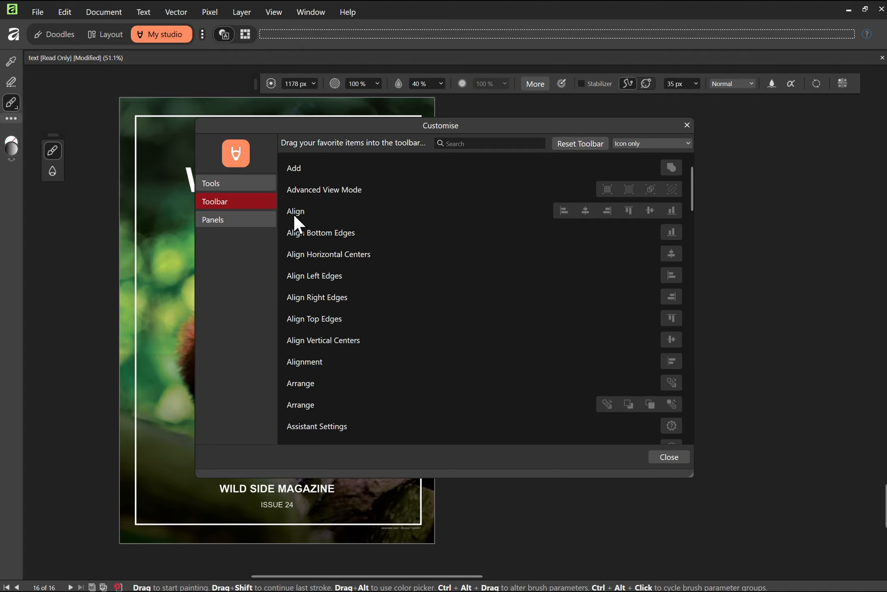
click(514, 144)
text(flip)
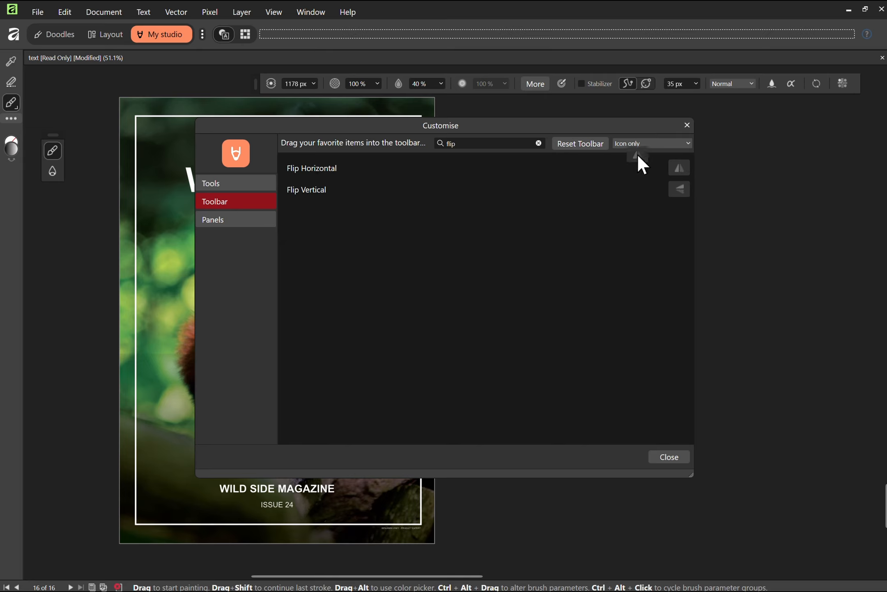
drag(576, 84, 833, 32)
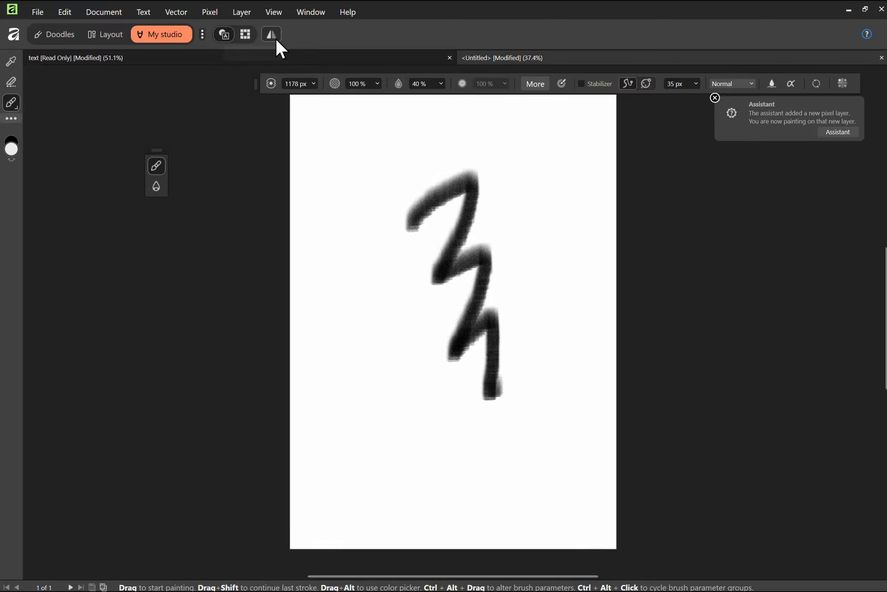
Test the Flip Horizontal command by mirroring the brush stroke four times
click(276, 39)
click(276, 39)
click(276, 39)
click(276, 39)
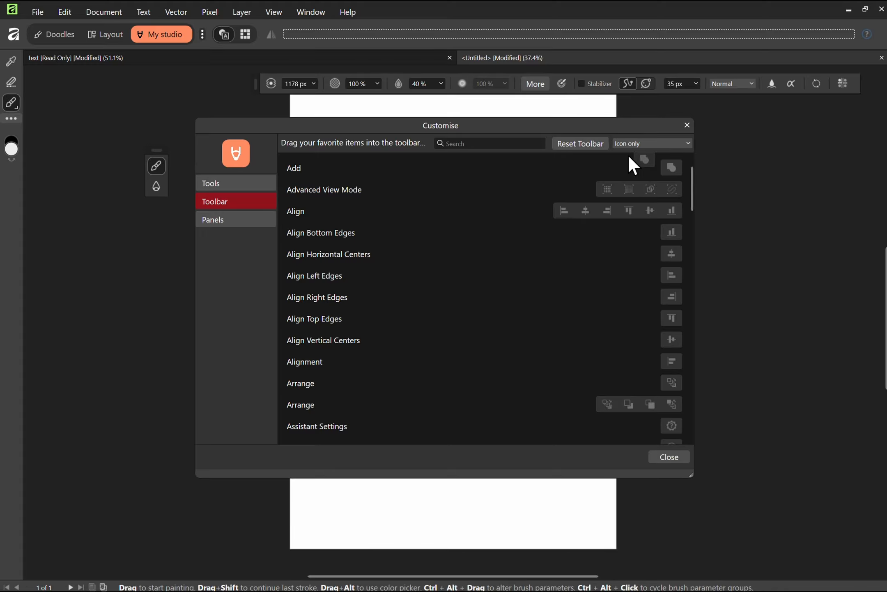
Add the Add, Export to, Space, Quick Mask and Select All items to the studio's toolbar
drag(334, 56, 294, 37)
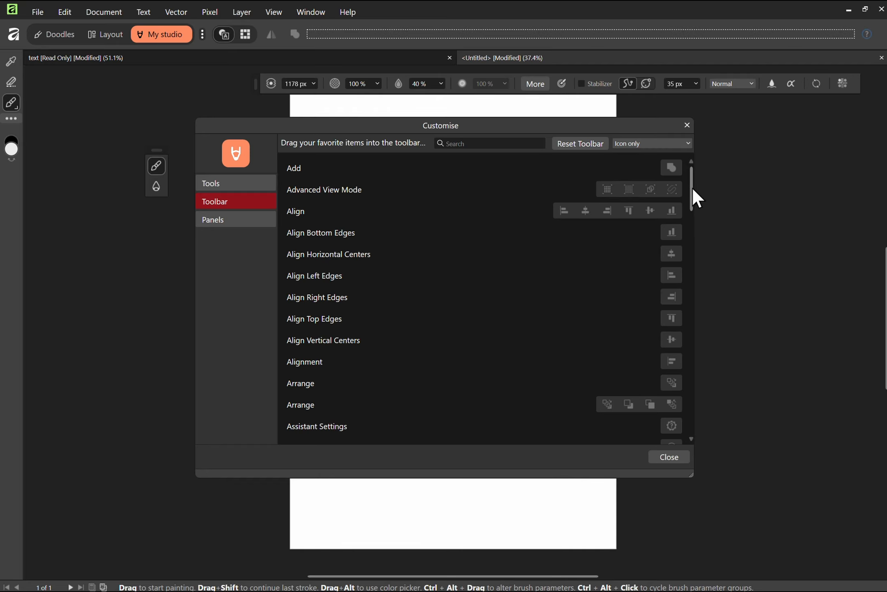
scroll(561, 276, down, 6)
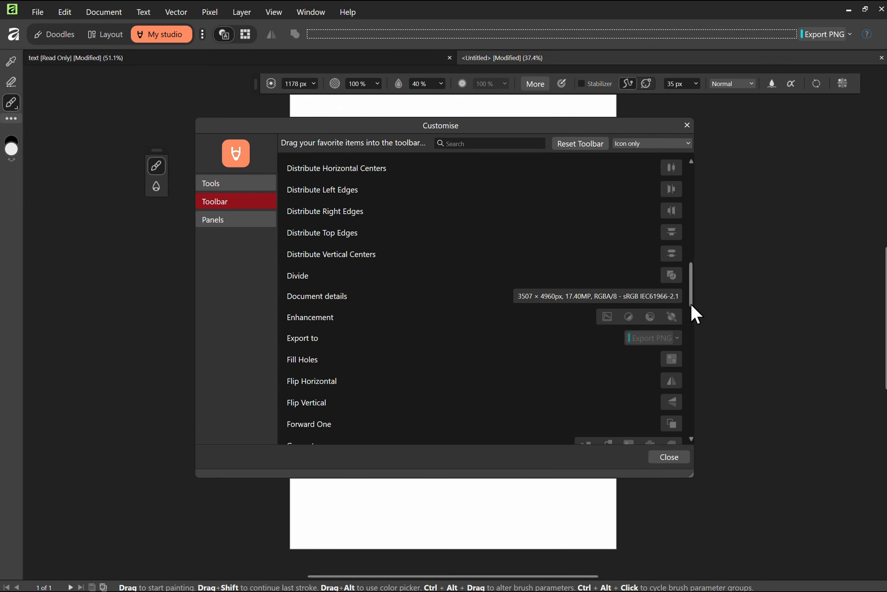
scroll(623, 349, down, 10)
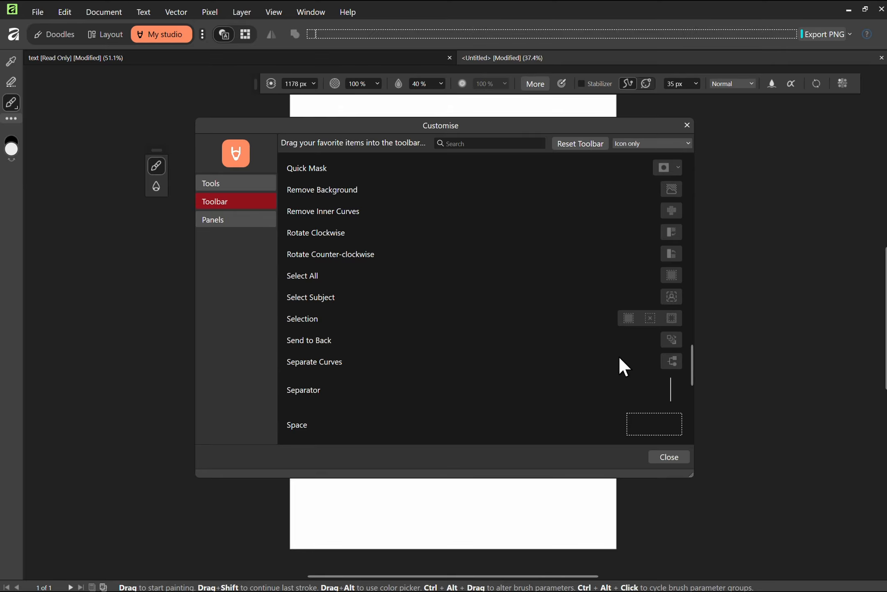
drag(671, 297, 335, 39)
drag(346, 41, 330, 33)
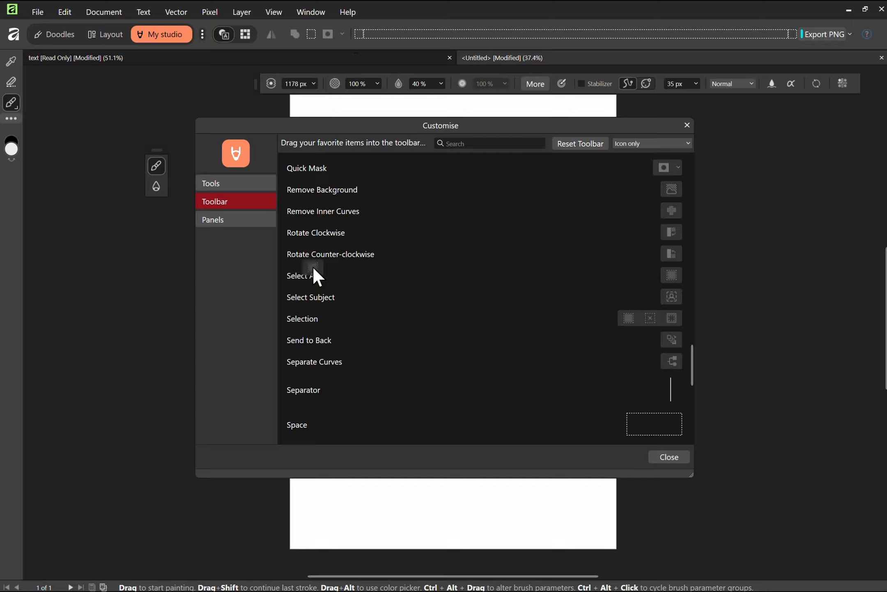
drag(359, 91, 360, 31)
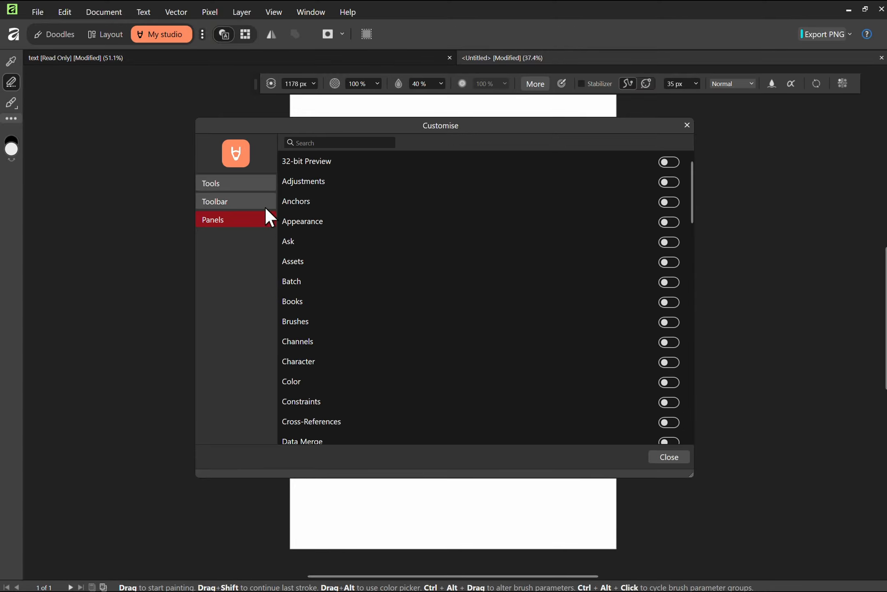
Enable the Color panel for the studio and dock it on the side of the canvas opposite the tools
click(232, 181)
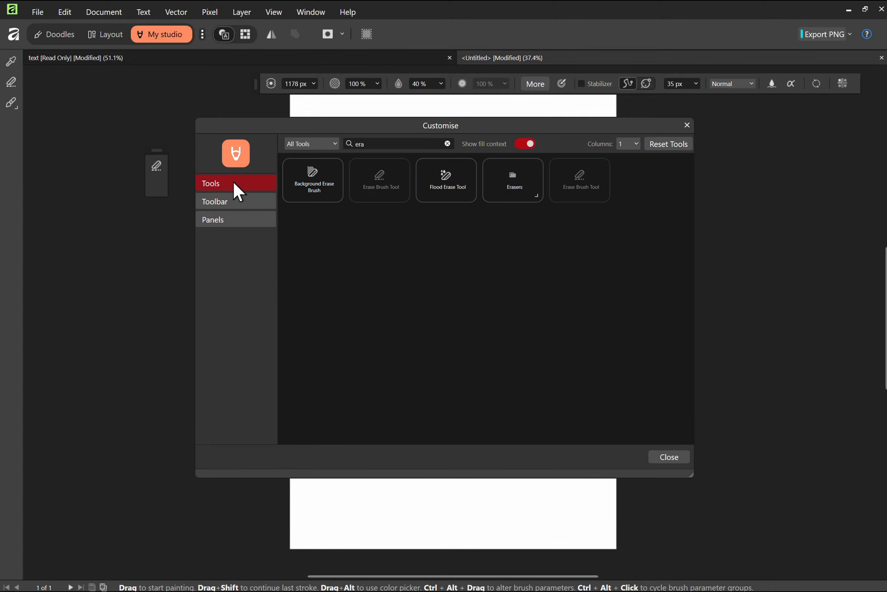
click(241, 201)
click(232, 220)
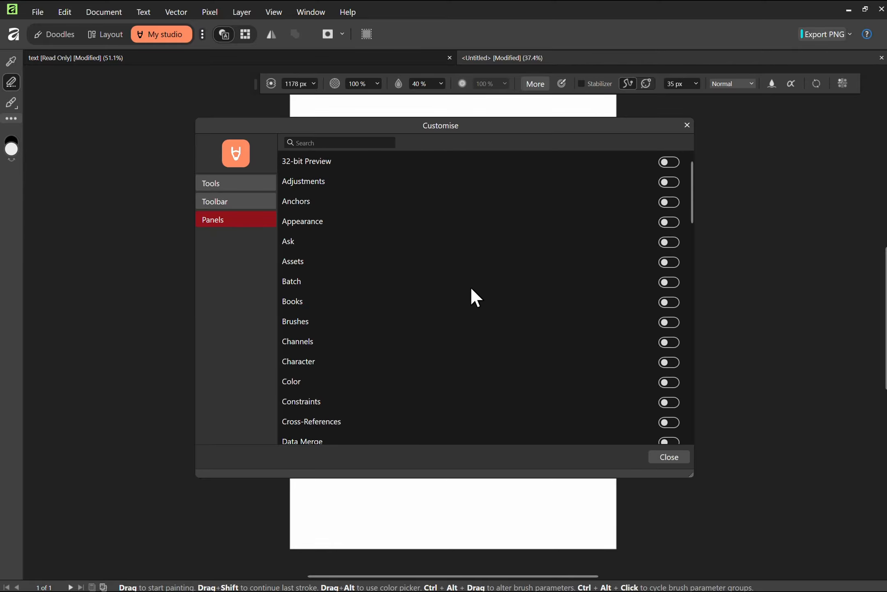
click(669, 382)
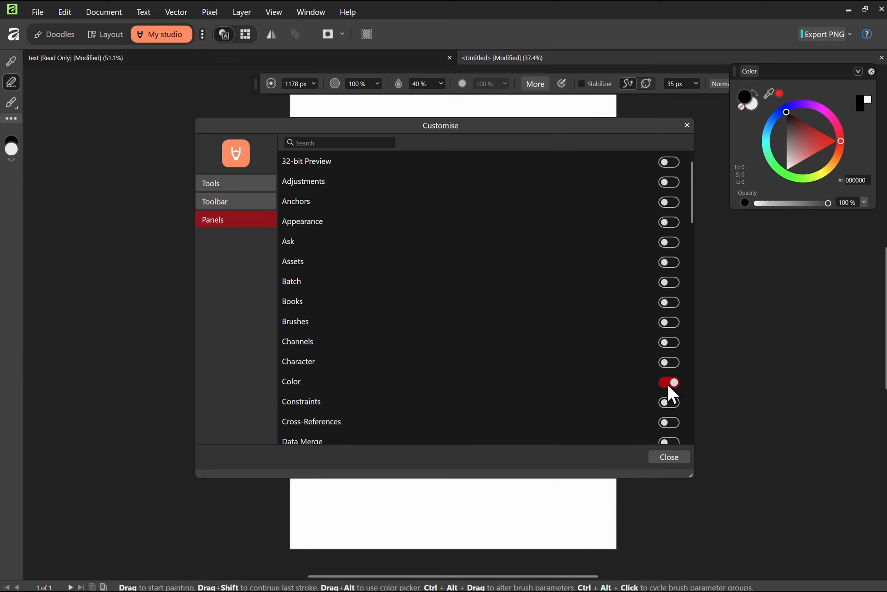
scroll(693, 238, down, 3)
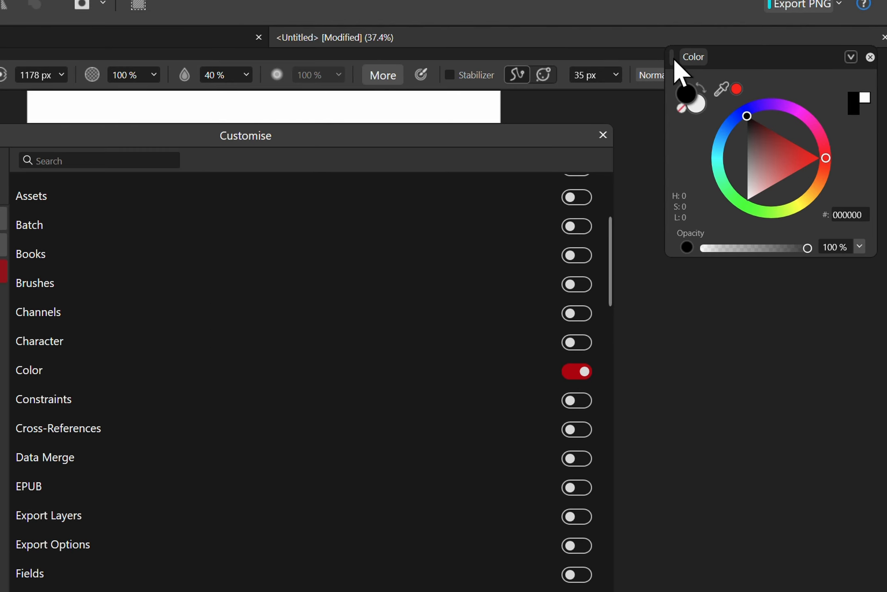
drag(680, 71, 884, 84)
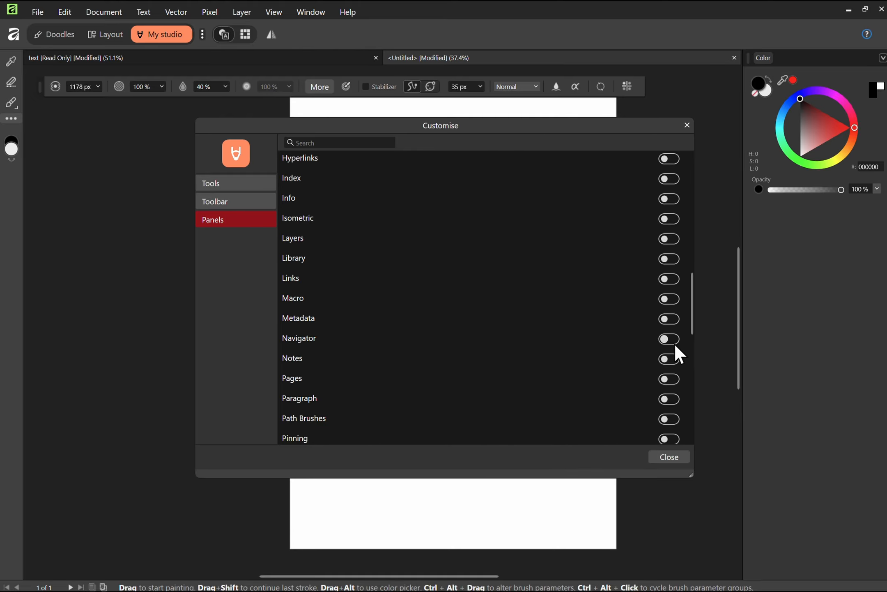
Enable the Navigator panel, try it grouped with the Color panel, and dock it separately below Color
click(671, 339)
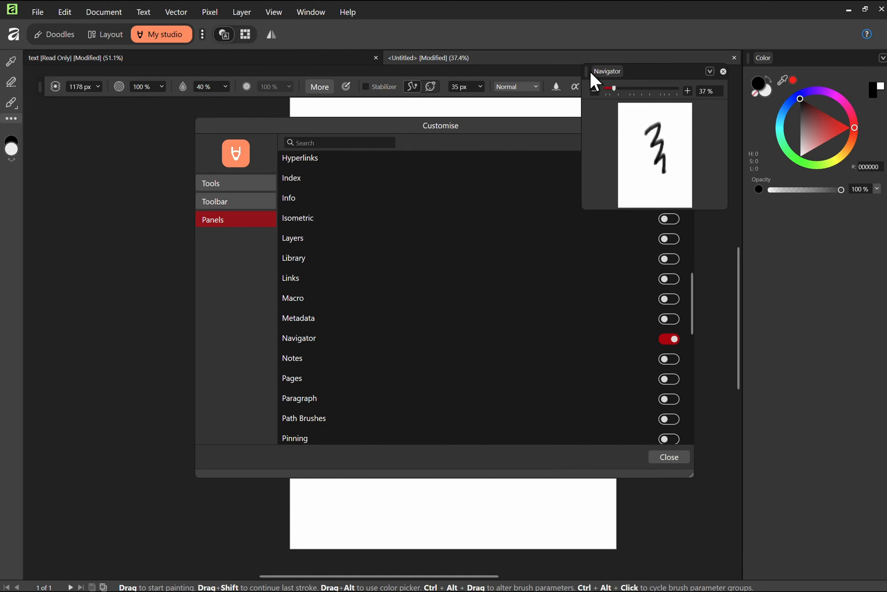
drag(590, 71, 758, 55)
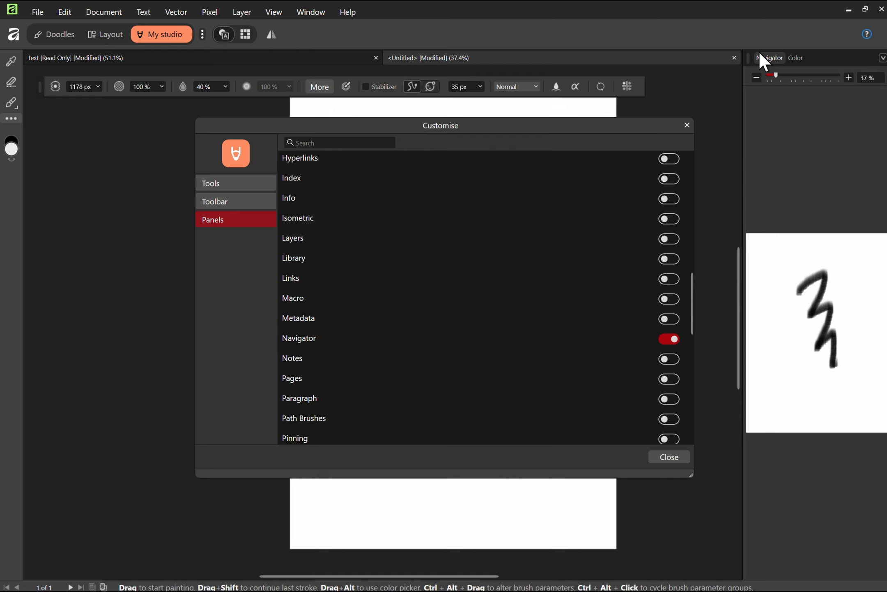
click(797, 58)
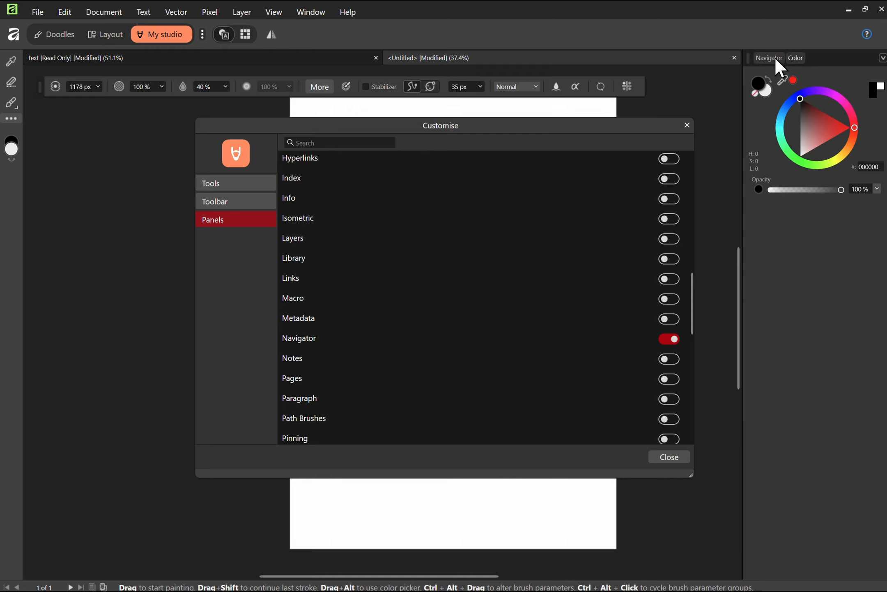
click(774, 58)
click(800, 58)
click(774, 58)
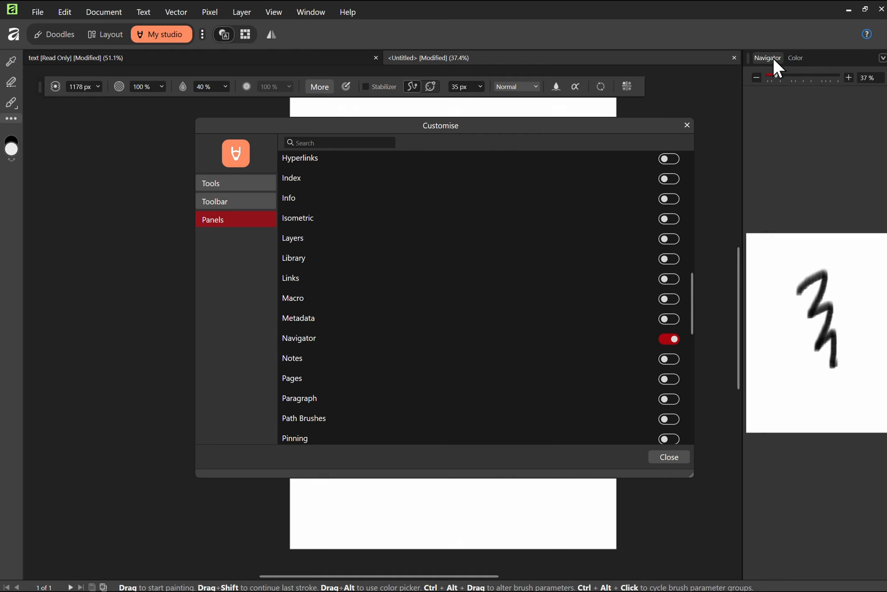
drag(773, 58, 774, 568)
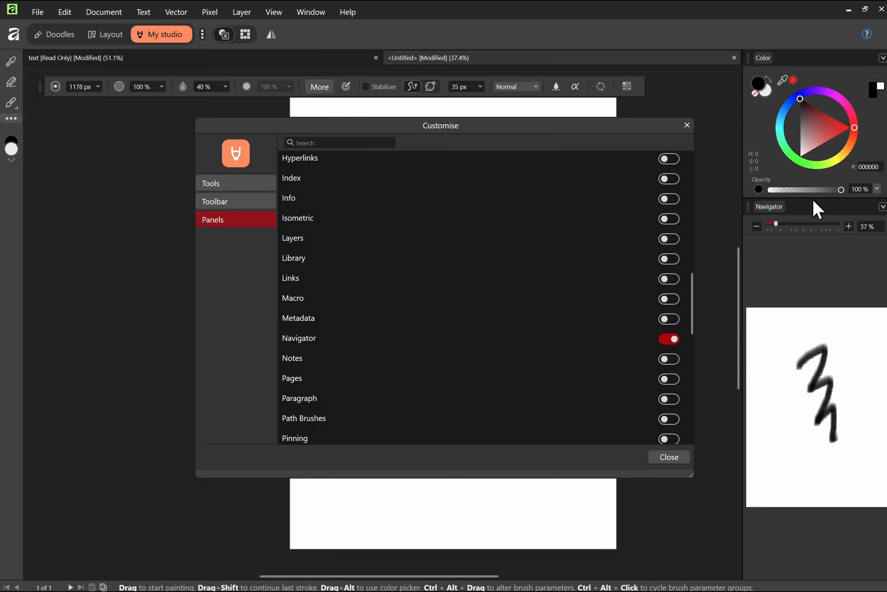
Enable the Pages panel, group it with the Navigator and add a second page to the document
scroll(506, 311, down, 2)
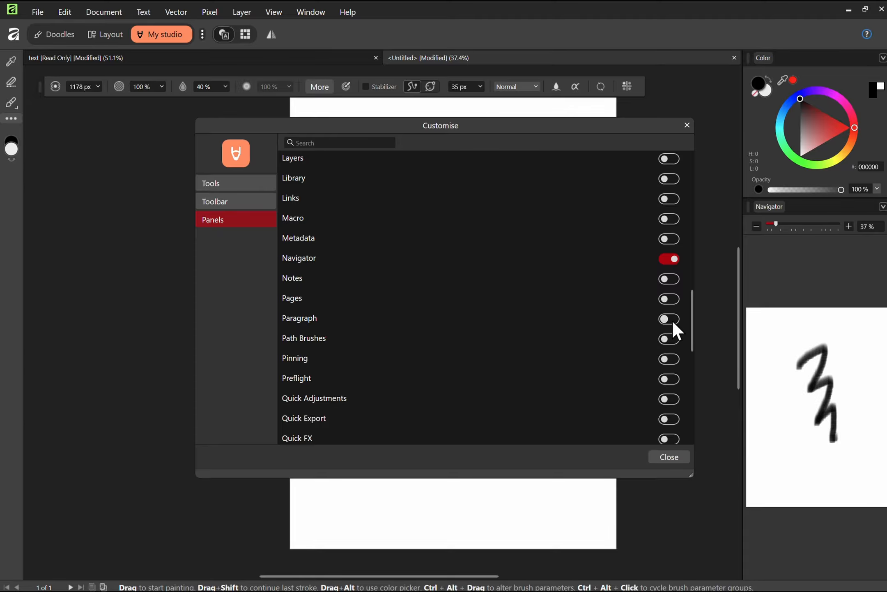
click(669, 299)
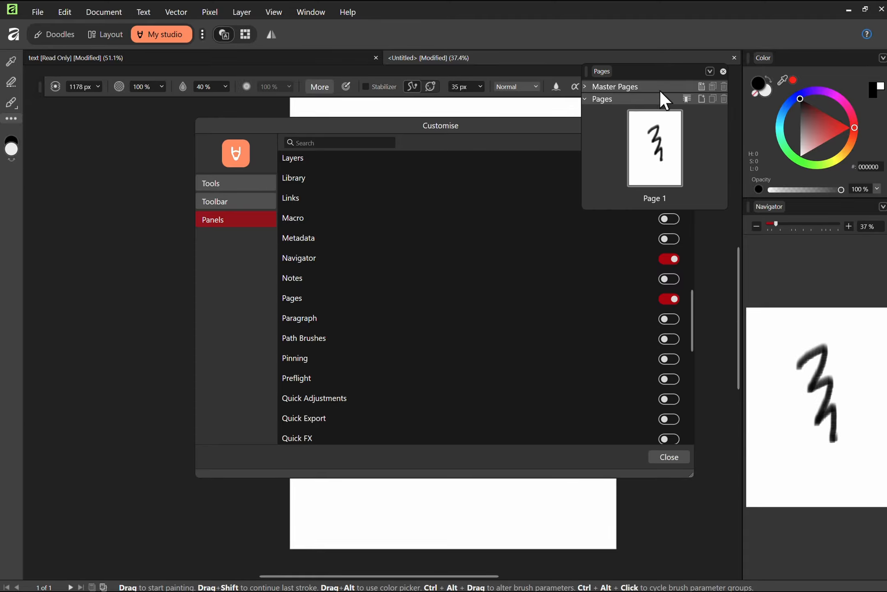
drag(585, 71, 794, 208)
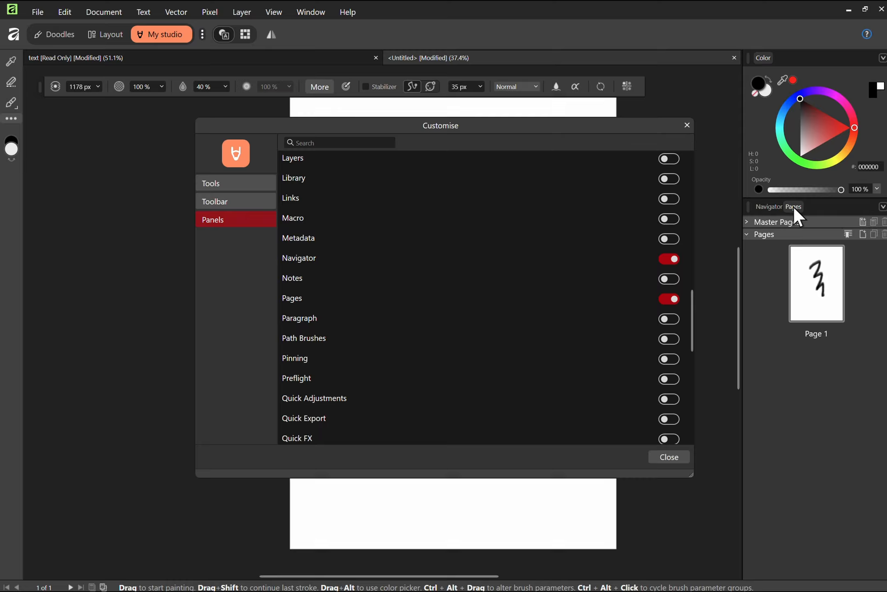
click(862, 234)
key(Return)
Enable the Brushes panel, dock it beside the tools and close the customisation dialog
scroll(635, 301, up, 10)
click(670, 322)
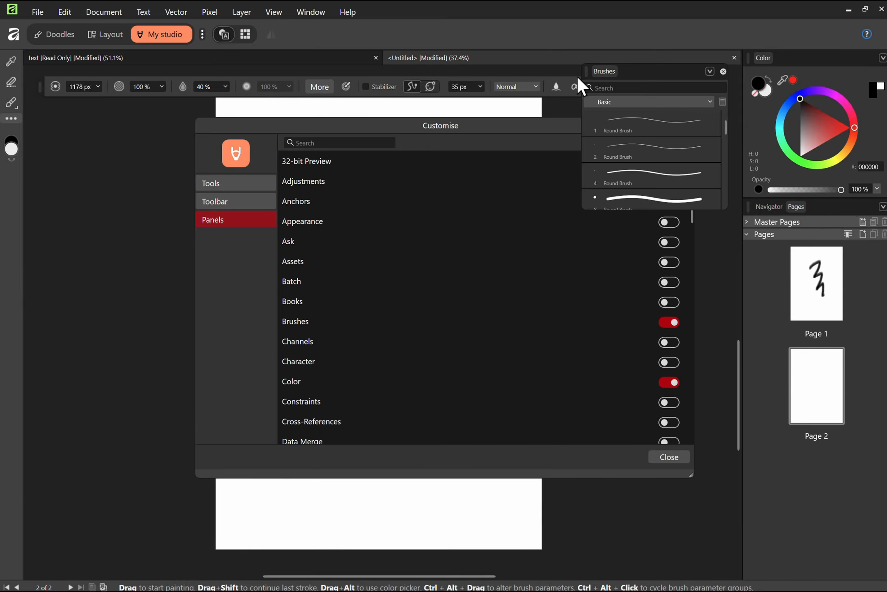
mouse_move(580, 82)
mouse_down()
mouse_move(10, 109)
mouse_move(37, 114)
mouse_move(32, 119)
mouse_move(87, 154)
mouse_move(105, 153)
mouse_up()
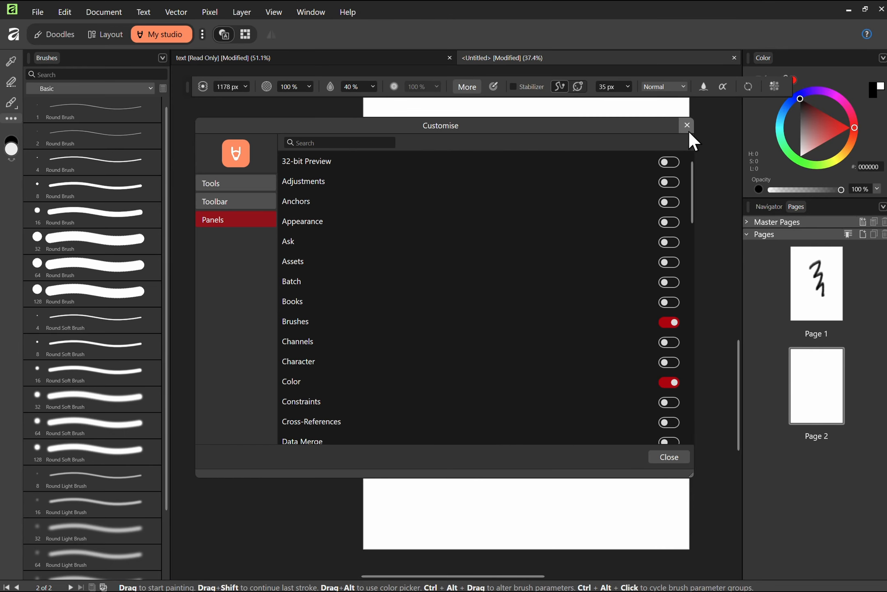
click(687, 129)
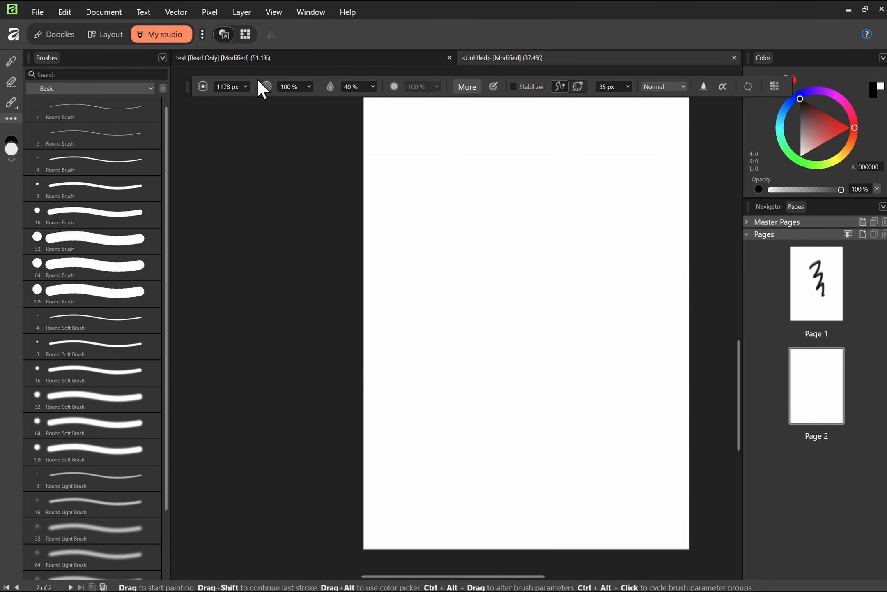
Compare the studios by switching to Layout and Doodles, ending back on My studio
mouse_move(183, 81)
mouse_down()
mouse_move(230, 73)
mouse_move(178, 61)
mouse_move(179, 78)
mouse_move(178, 70)
mouse_up()
click(102, 34)
click(78, 36)
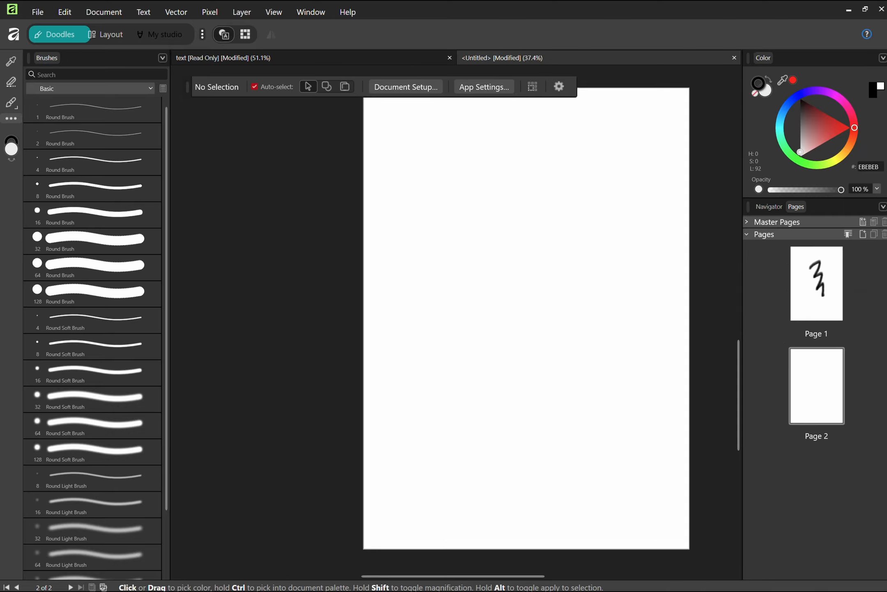
click(162, 34)
drag(115, 42, 213, 78)
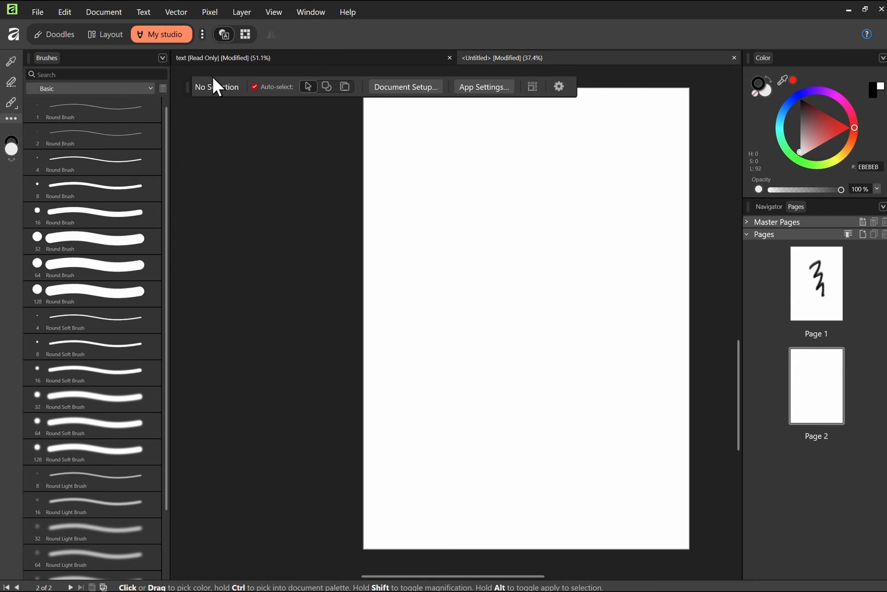
Hide the Doodles and Layout studios from the studio bar and show both again
click(203, 34)
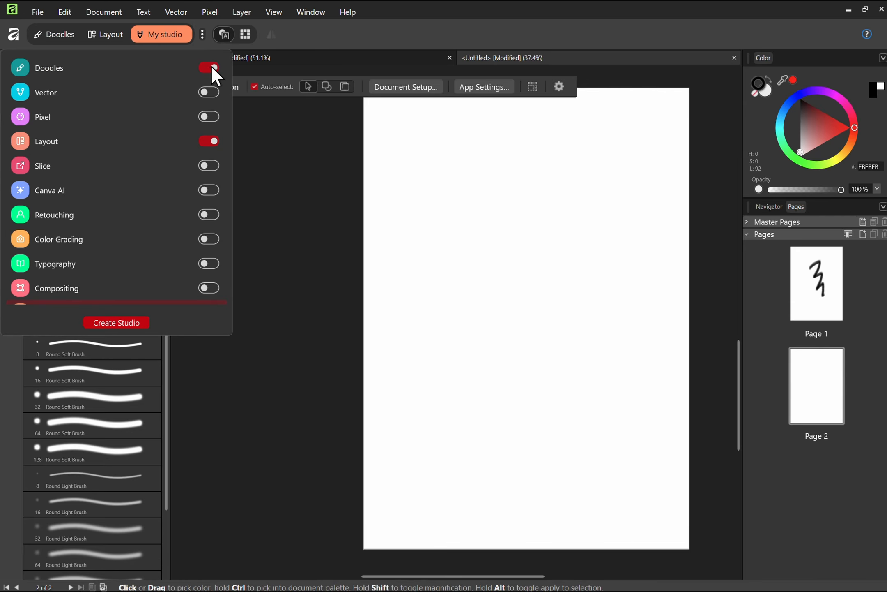
click(211, 67)
click(208, 141)
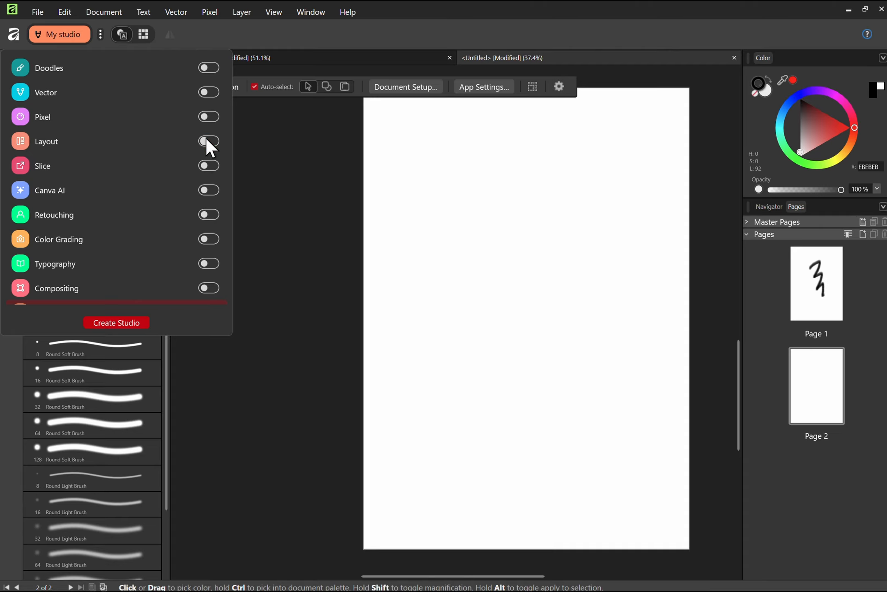
click(208, 142)
click(211, 68)
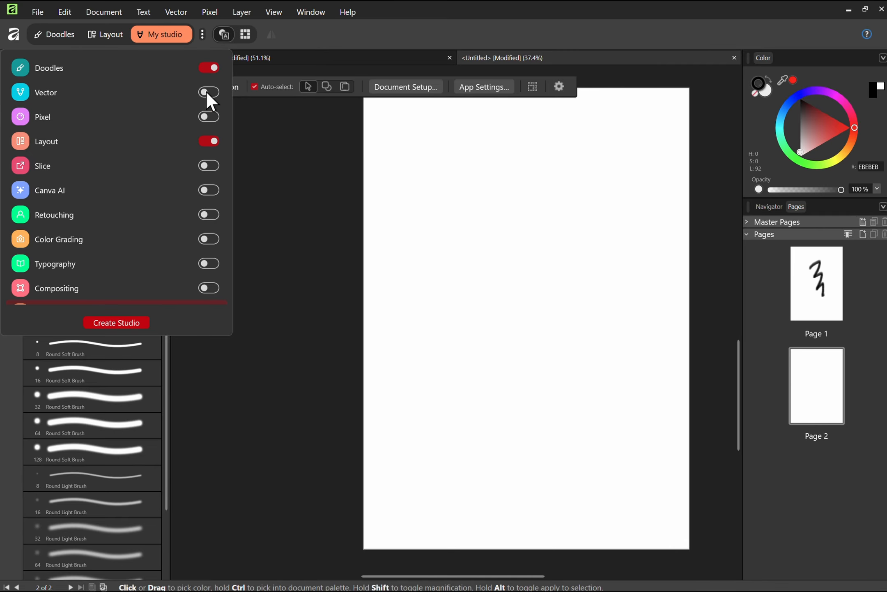
Reorder the studio list by placing Layout below Slice and My studio first
drag(38, 143, 70, 229)
mouse_move(29, 289)
mouse_down()
mouse_move(51, 172)
mouse_move(60, 46)
mouse_up()
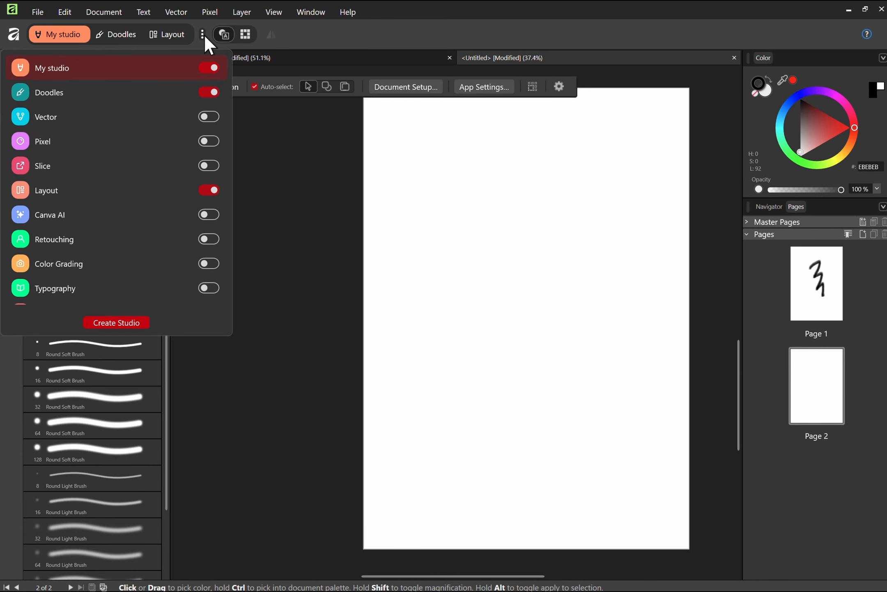
Look through the edit, import, export and delete options for My studio and the document's file and import commands
right_click(100, 65)
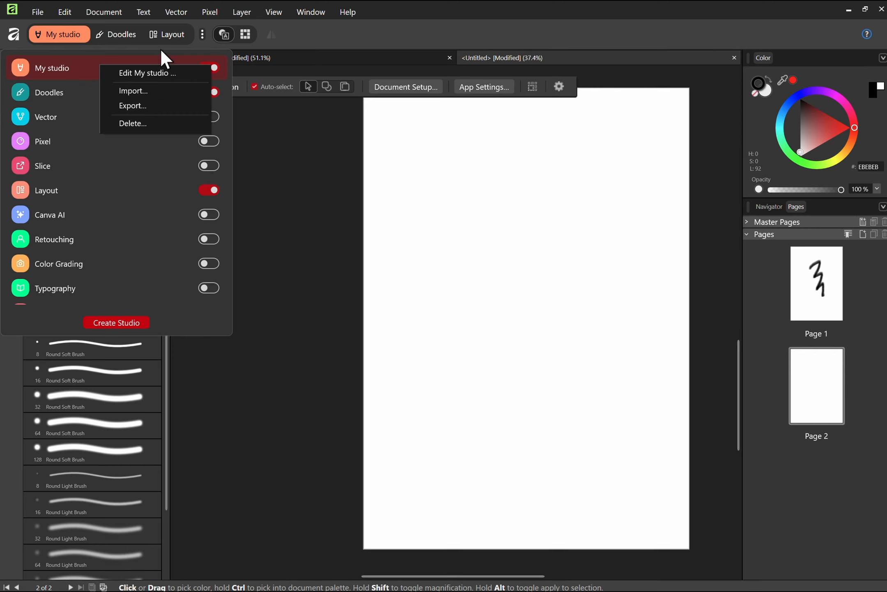
click(202, 31)
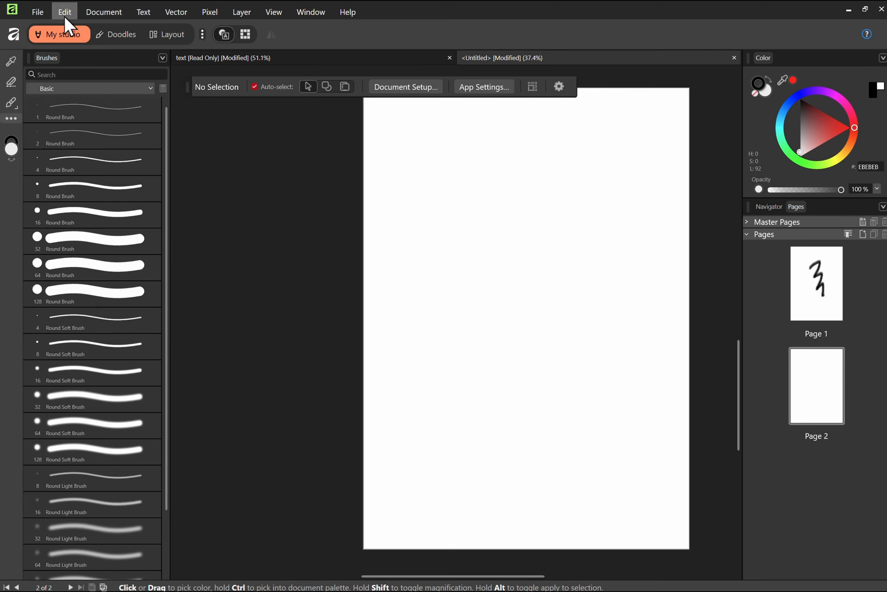
click(48, 16)
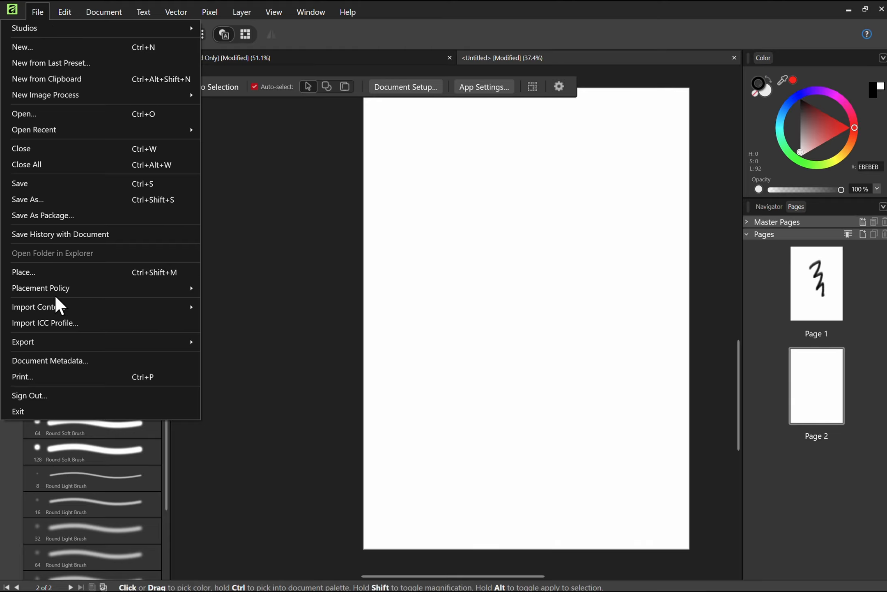
mouse_move(56, 309)
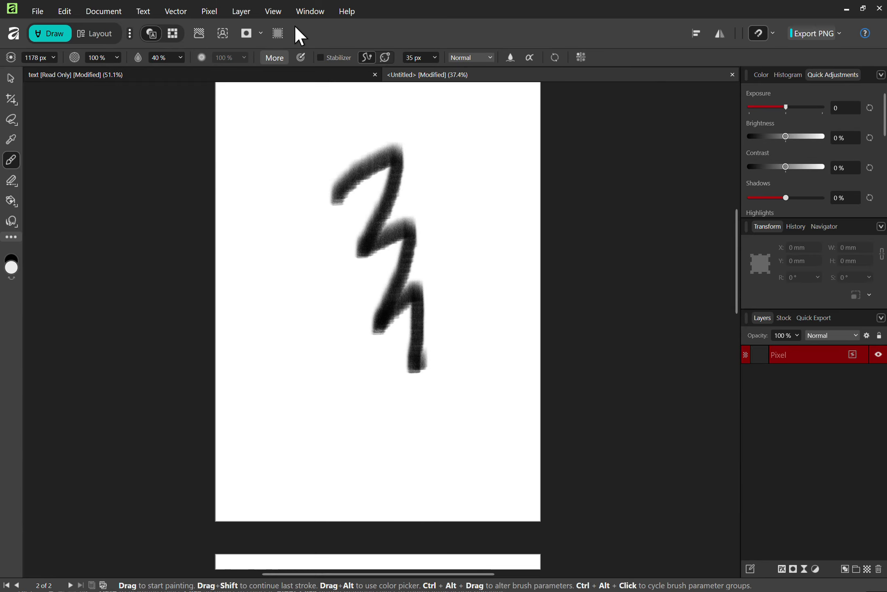
Undock the Tools panel, move it away from the window edge and dock it again
click(272, 13)
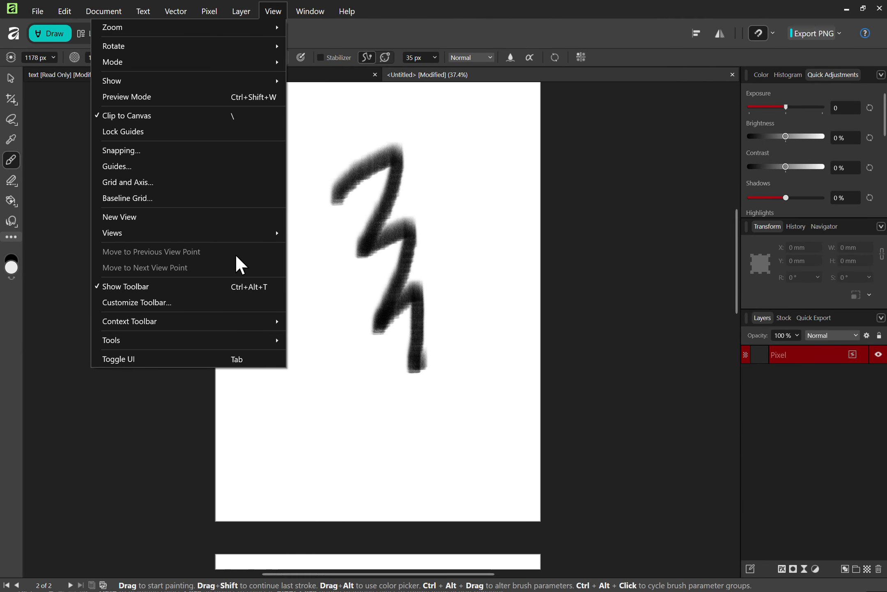
mouse_move(223, 339)
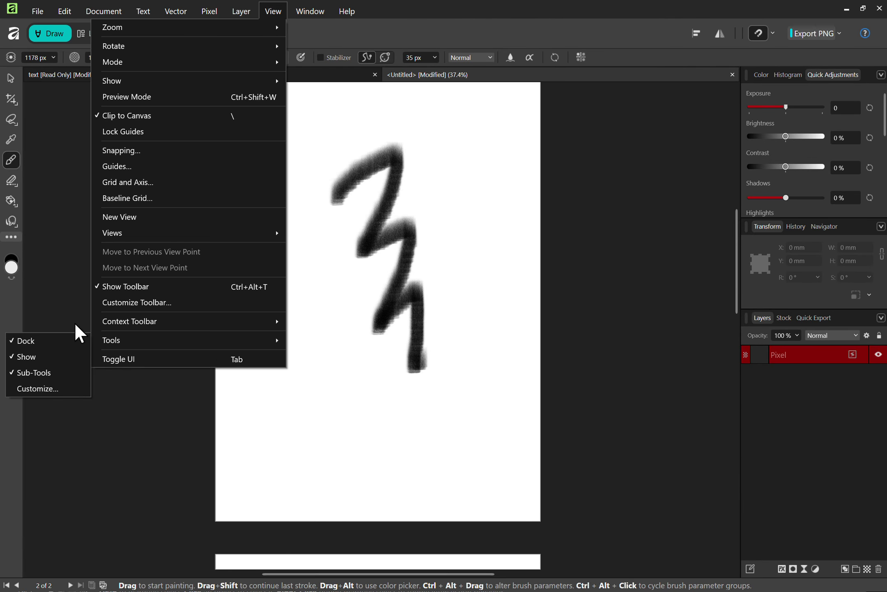
click(58, 336)
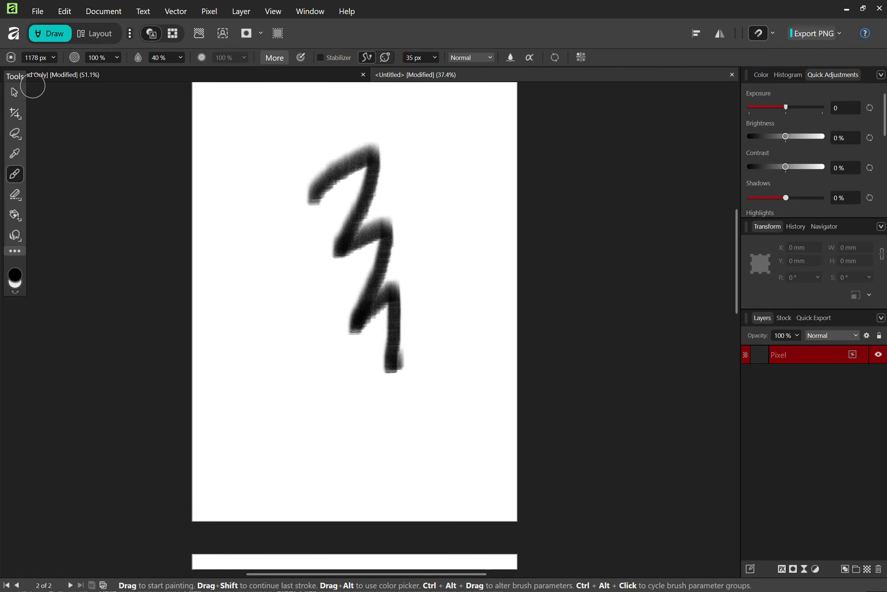
drag(22, 76, 64, 78)
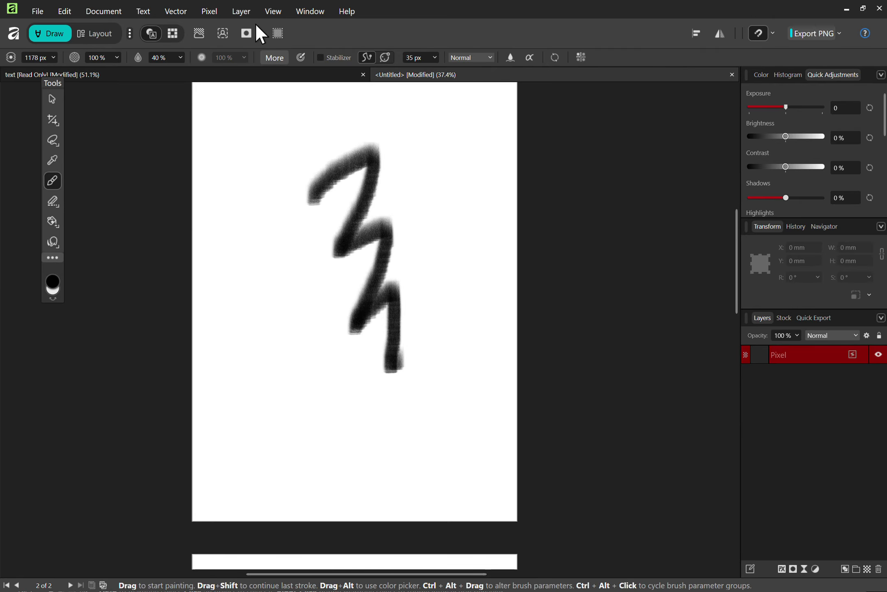
click(273, 12)
mouse_move(186, 322)
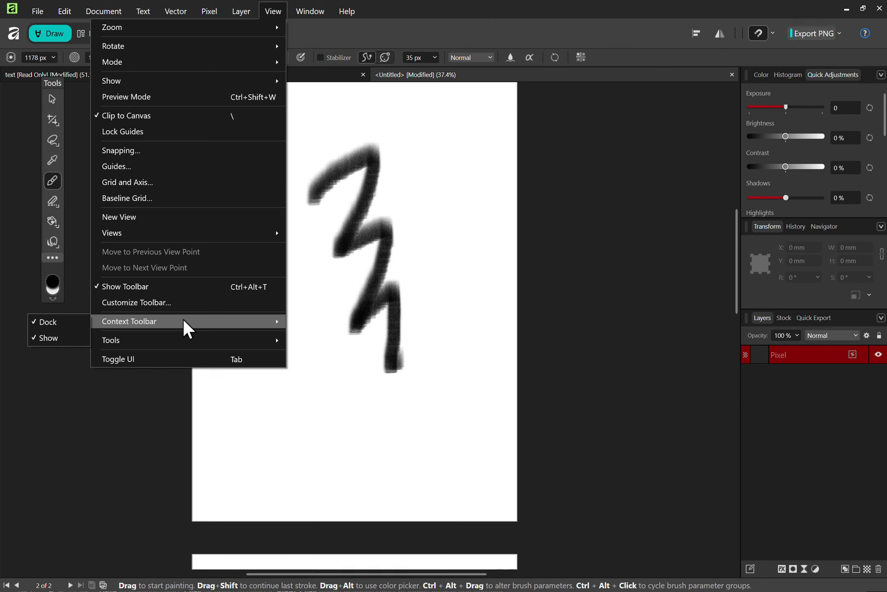
mouse_move(115, 342)
click(64, 338)
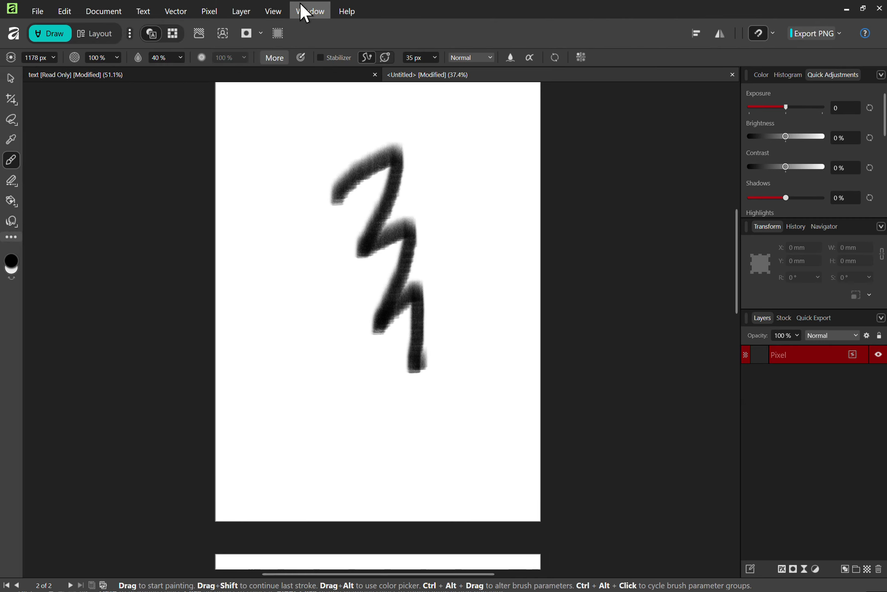
Float the context toolbar over the canvas and dock it again, and toggle the main toolbar's visibility
click(315, 11)
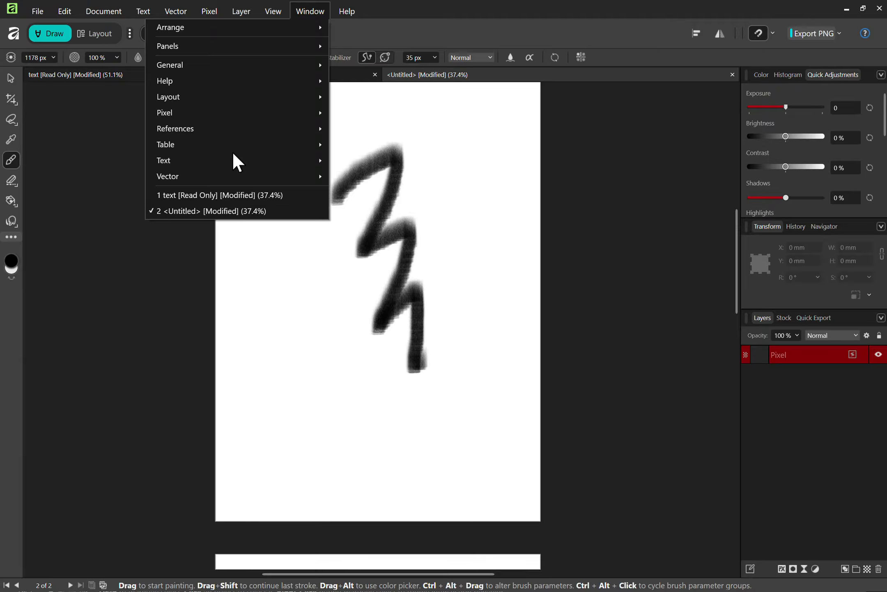
mouse_move(271, 9)
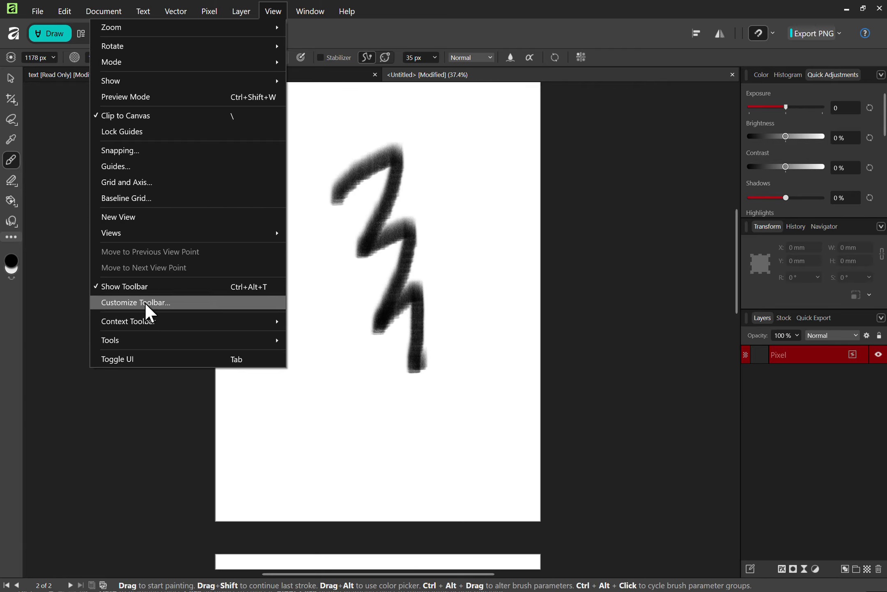
mouse_move(180, 317)
click(78, 325)
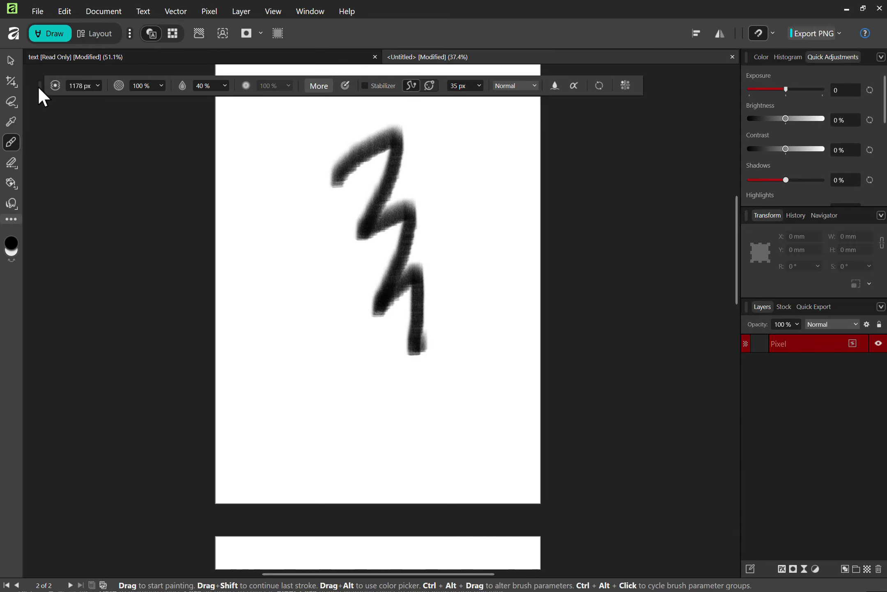
mouse_move(42, 96)
mouse_down()
mouse_move(107, 356)
mouse_move(83, 437)
mouse_move(70, 398)
mouse_move(73, 204)
mouse_move(92, 189)
mouse_up()
double_click(97, 173)
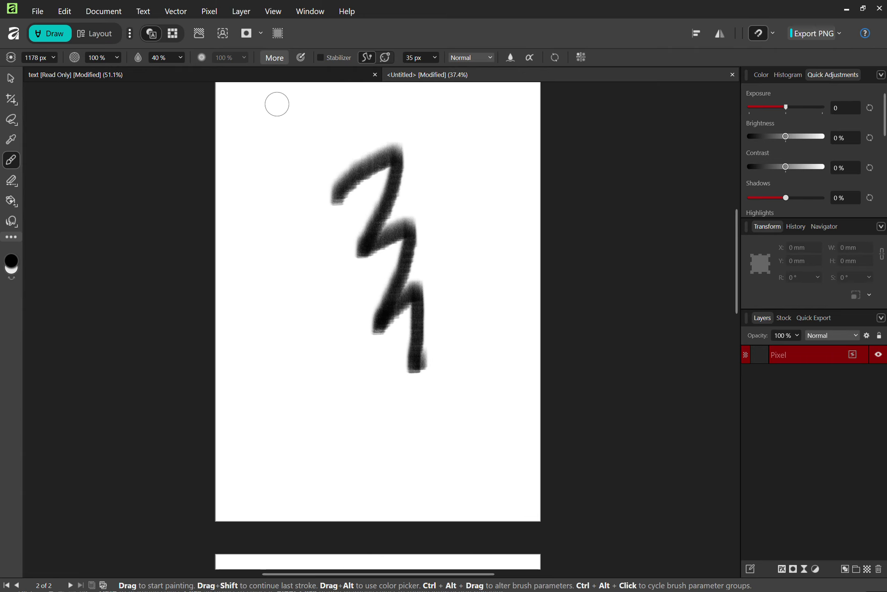
click(281, 9)
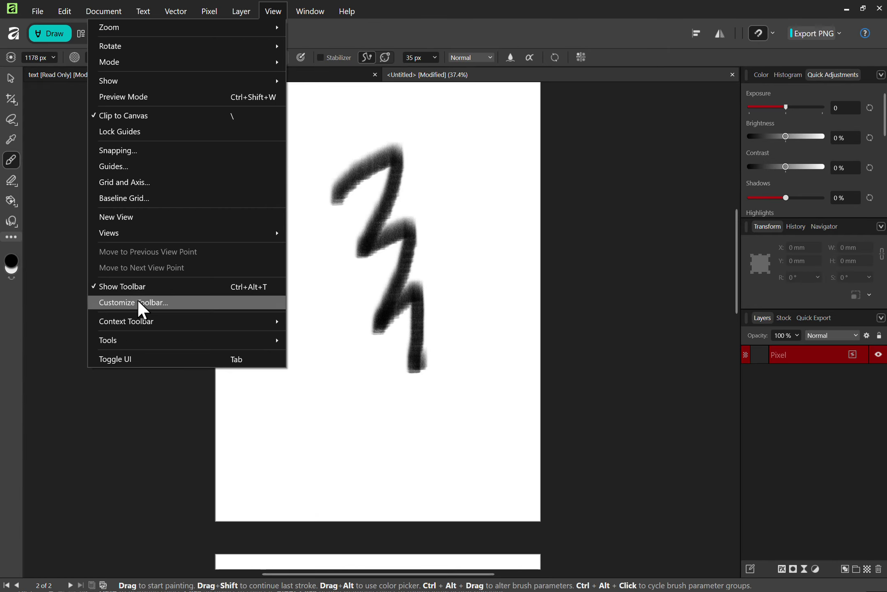
click(143, 287)
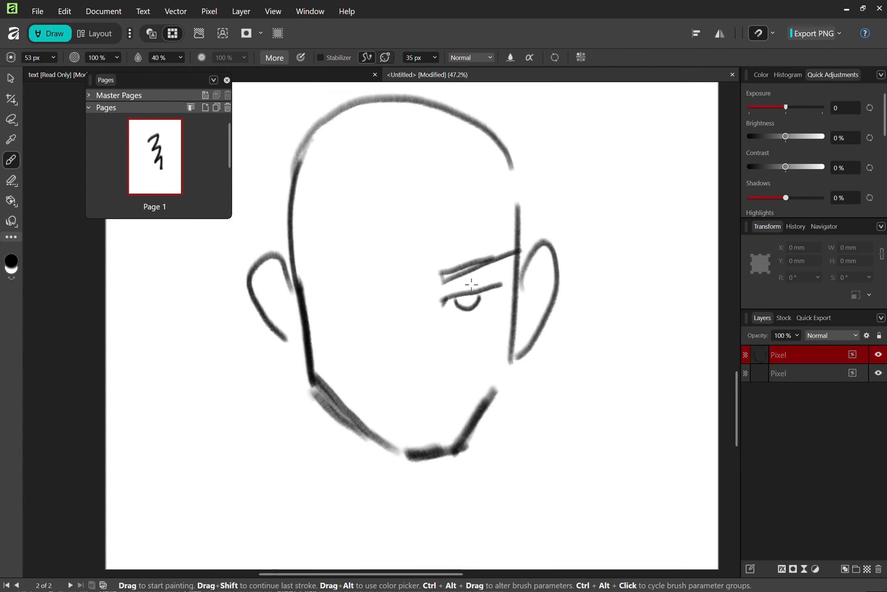
Draw the second eyebrow and eye, the nose, the mouth and the inner ear lines on the sketched face
drag(390, 282, 319, 283)
mouse_move(394, 312)
mouse_down()
mouse_move(343, 309)
mouse_move(377, 308)
mouse_up()
mouse_move(417, 327)
mouse_down()
mouse_move(417, 376)
mouse_move(450, 368)
mouse_up()
drag(408, 415, 455, 409)
drag(538, 294, 522, 348)
drag(280, 269, 306, 319)
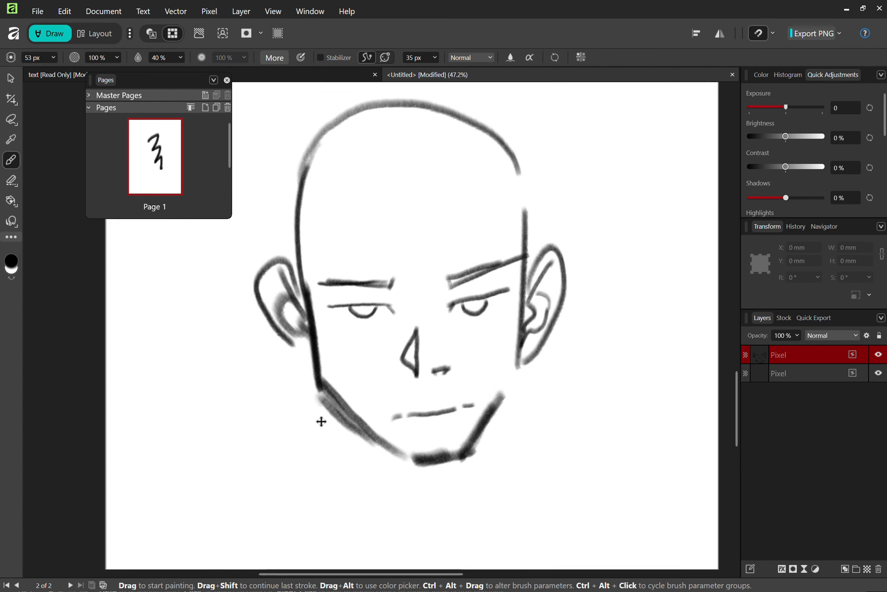
Draw the neck lines and forehead contour, fill in both pupils and add a stroke at the nose bridge
drag(339, 403, 347, 491)
drag(500, 401, 495, 485)
drag(321, 176, 332, 273)
drag(352, 310, 374, 312)
drag(465, 304, 487, 304)
drag(397, 292, 408, 306)
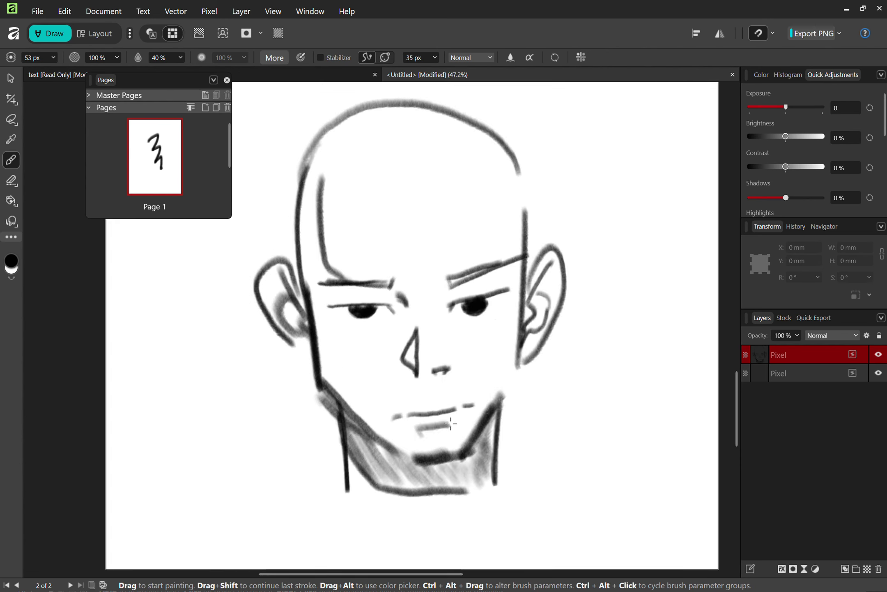
Draw the cheek line and extend the neck outward into both shoulders
drag(351, 335, 346, 431)
drag(499, 462, 550, 510)
drag(345, 461, 189, 550)
drag(551, 508, 690, 559)
Sketch the collarbones, the chest centre line and the inner and outer arm lines below the shoulders
scroll(576, 395, down, 3)
drag(439, 482, 484, 491)
mouse_move(289, 427)
mouse_down()
mouse_move(282, 476)
mouse_move(354, 522)
mouse_up()
drag(451, 461, 449, 525)
drag(557, 468, 543, 525)
drag(278, 487, 268, 524)
drag(557, 472, 589, 494)
Add the neck muscle lines, shade the side of the face and beside the nose, and switch to the Pencil Tool
drag(394, 331, 433, 404)
mouse_move(469, 323)
mouse_down()
mouse_move(459, 406)
mouse_move(473, 403)
mouse_up()
mouse_move(378, 169)
mouse_down()
mouse_move(367, 248)
mouse_move(382, 304)
mouse_up()
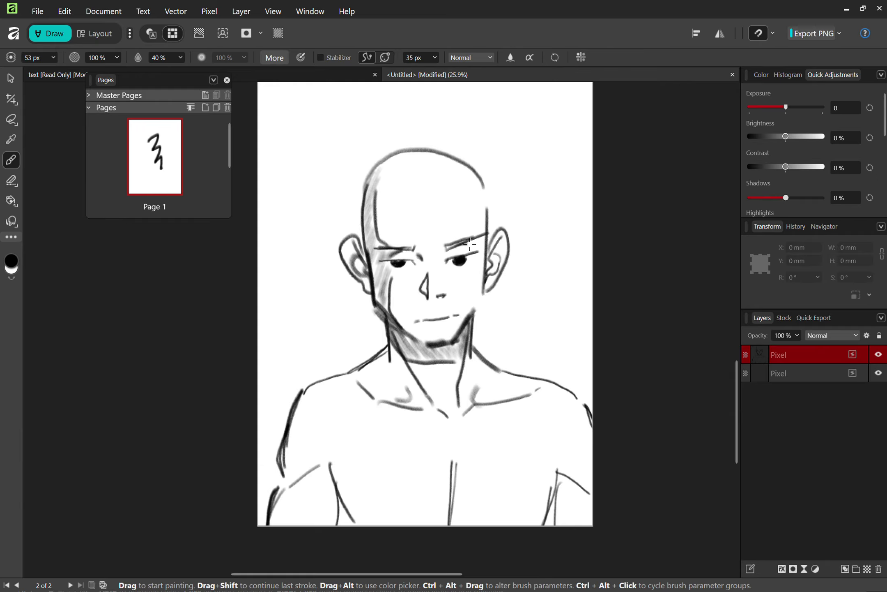
drag(467, 245, 423, 282)
key(n)
Open the Shortcuts settings for the Draw studio
click(64, 11)
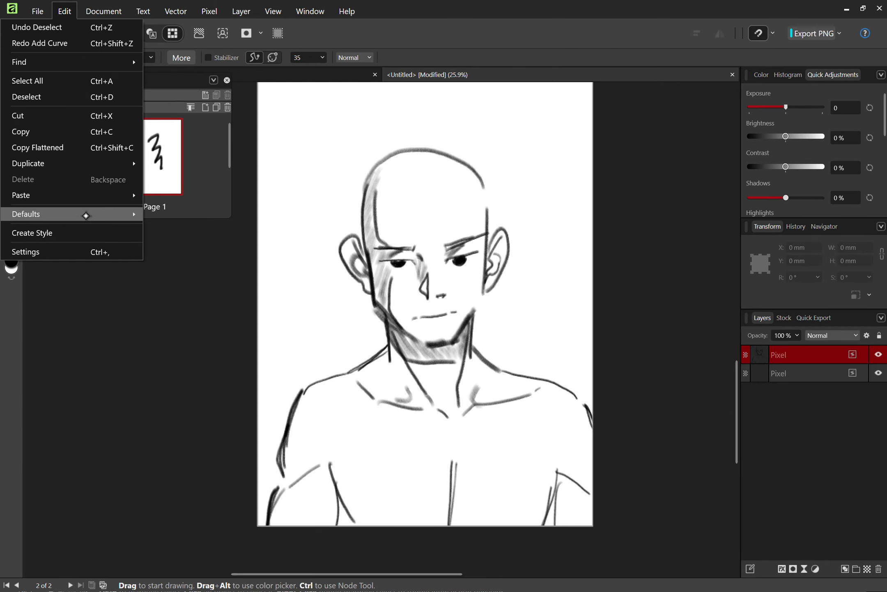
click(26, 252)
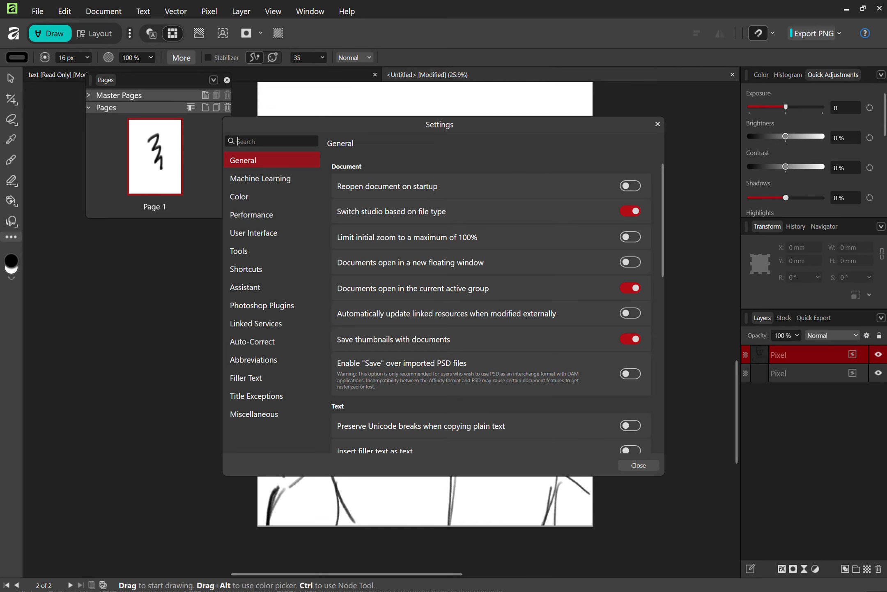
click(268, 269)
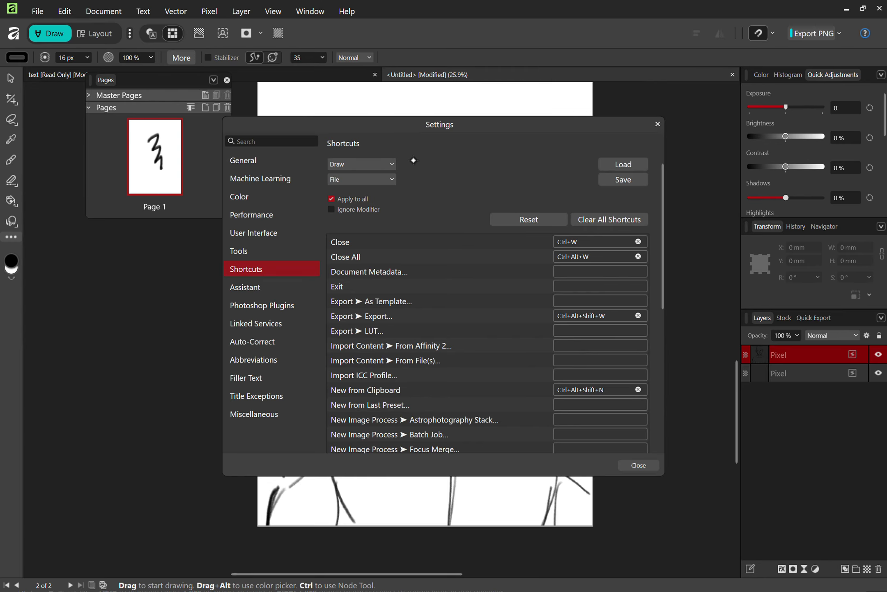
click(387, 164)
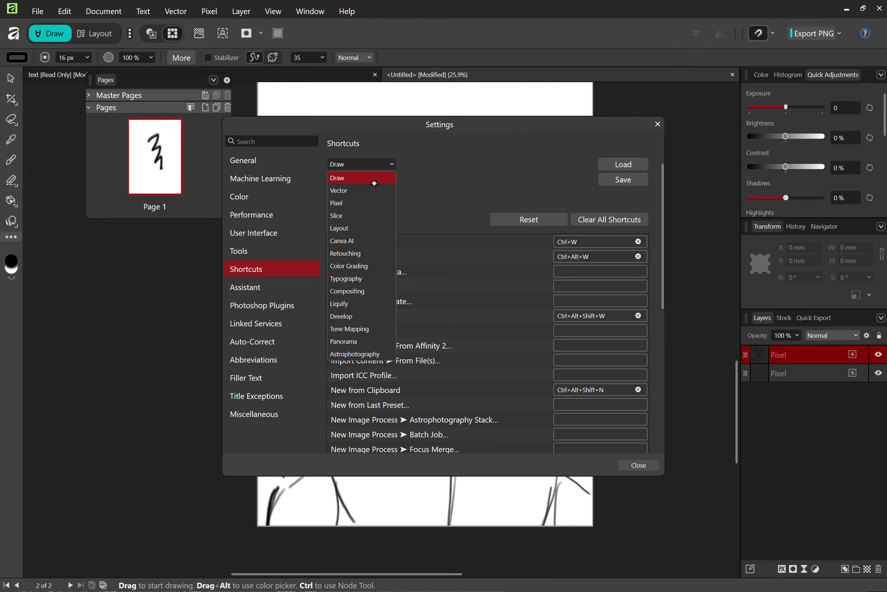
click(396, 174)
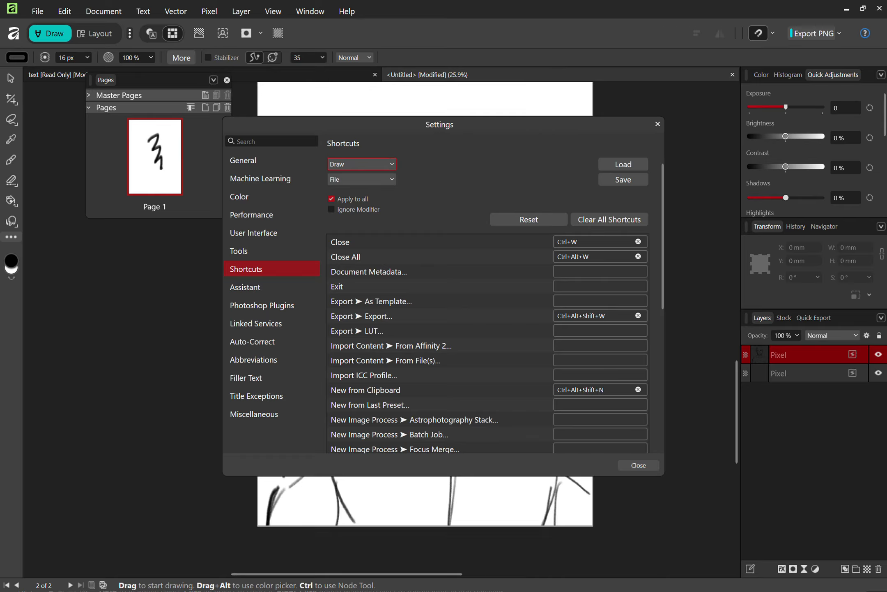
mouse_move(660, 213)
mouse_down()
mouse_move(634, 294)
mouse_move(639, 337)
mouse_move(650, 211)
mouse_move(639, 316)
mouse_move(643, 205)
mouse_up()
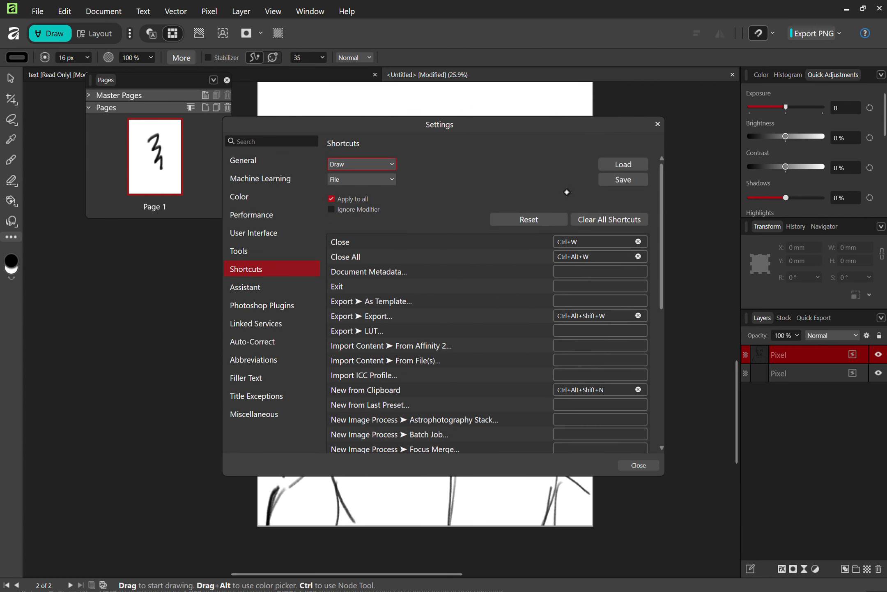
Display the shortcuts of the Tools category and clear the shortcut of the Erase Brush Tool
click(391, 176)
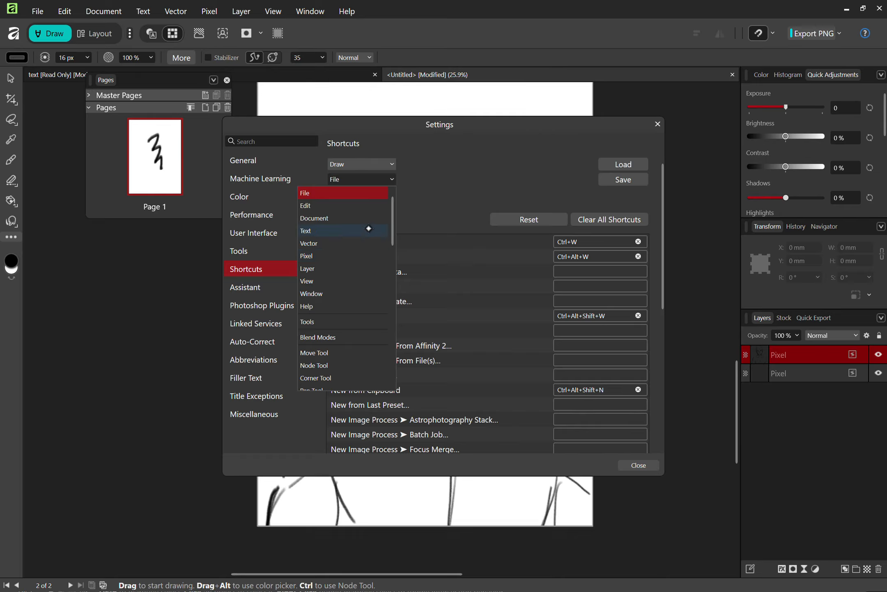
click(339, 322)
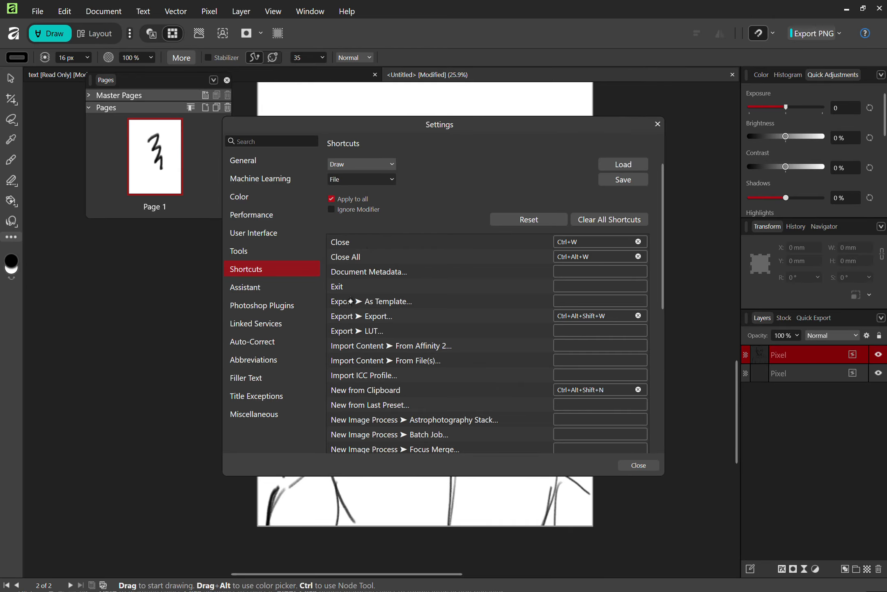
click(364, 178)
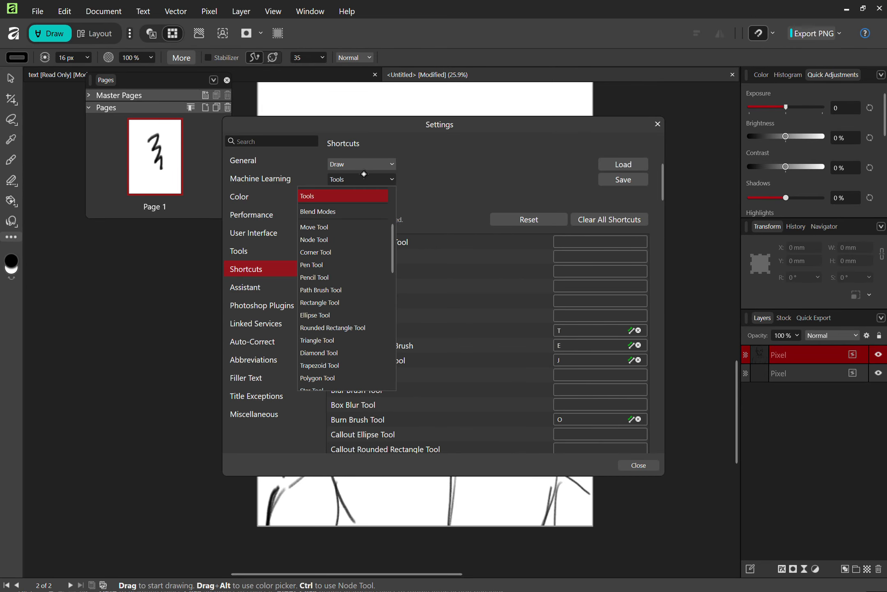
click(392, 175)
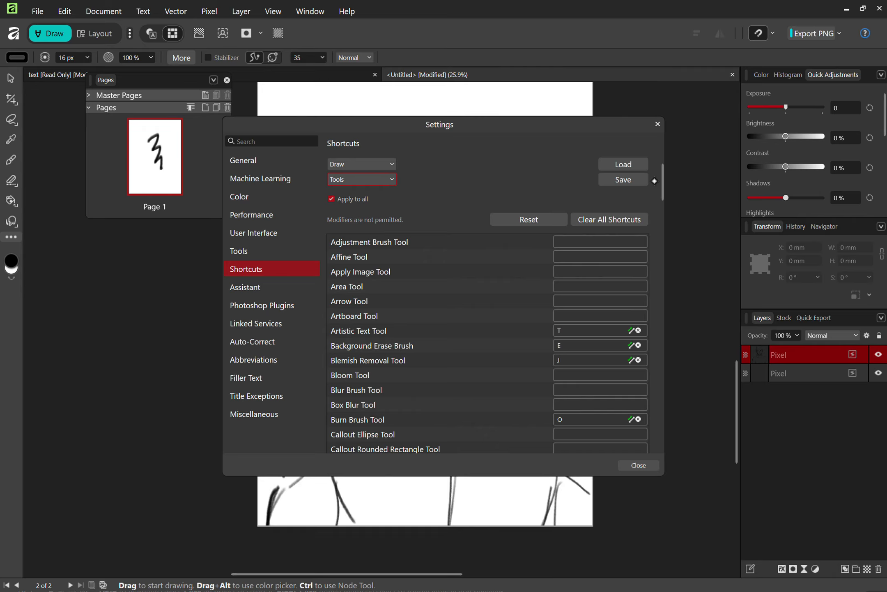
mouse_move(665, 187)
mouse_down()
mouse_move(658, 247)
mouse_move(649, 237)
mouse_move(645, 264)
mouse_up()
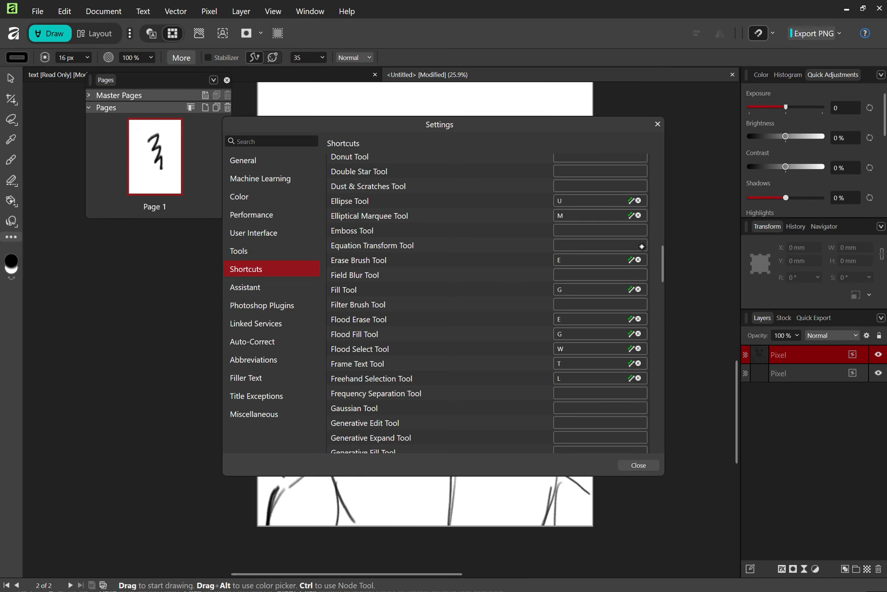
click(638, 259)
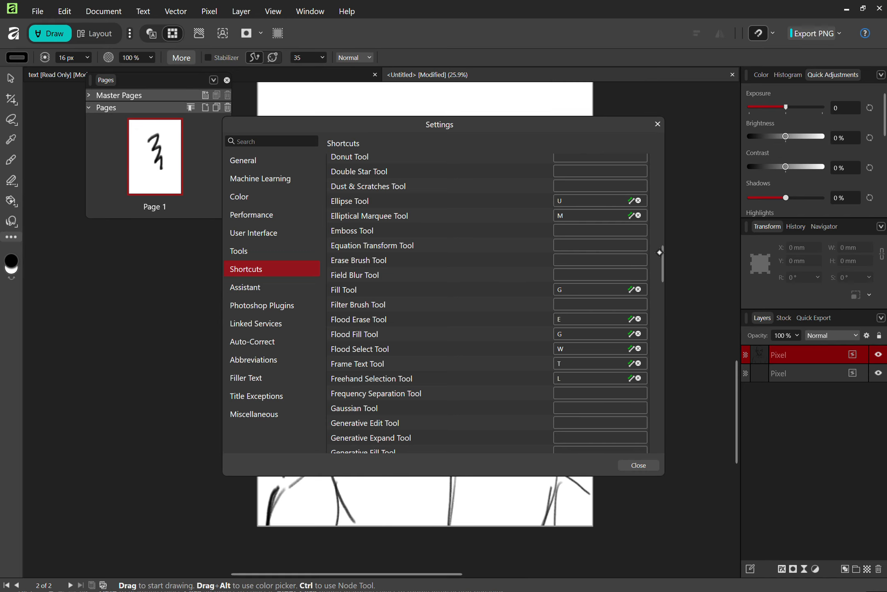
Try R and D as shortcuts for the Erase Brush Tool and clear its shortcut again
click(585, 259)
key(r)
click(612, 261)
key(d)
click(639, 260)
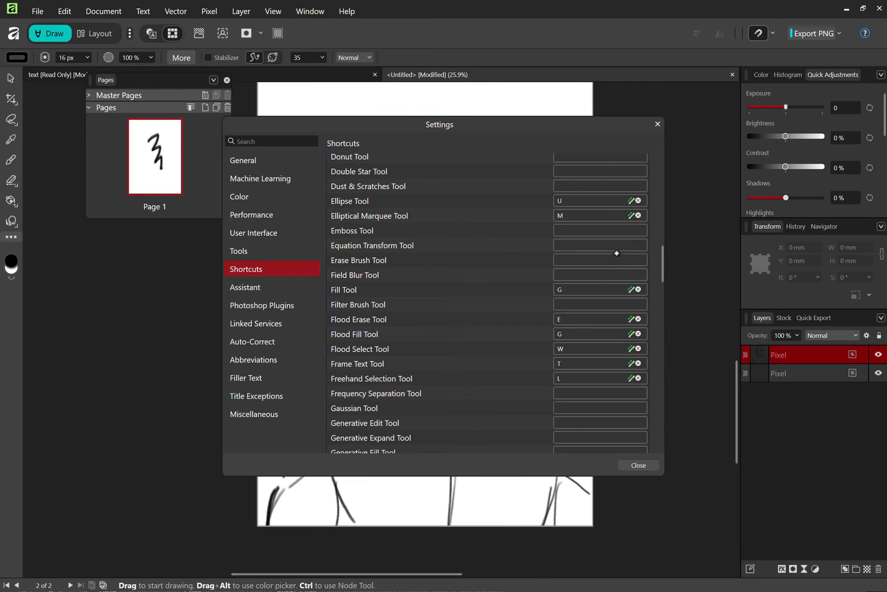